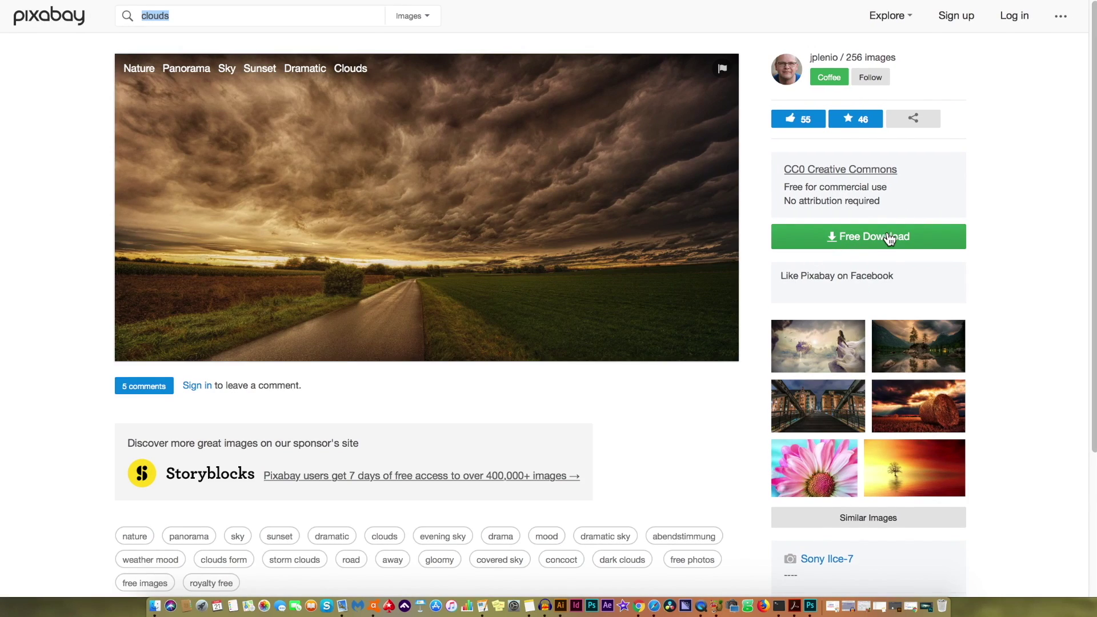
# Show the download size options for the stormy-sky clouds photo on Pixabay
pyautogui.click(890, 238)
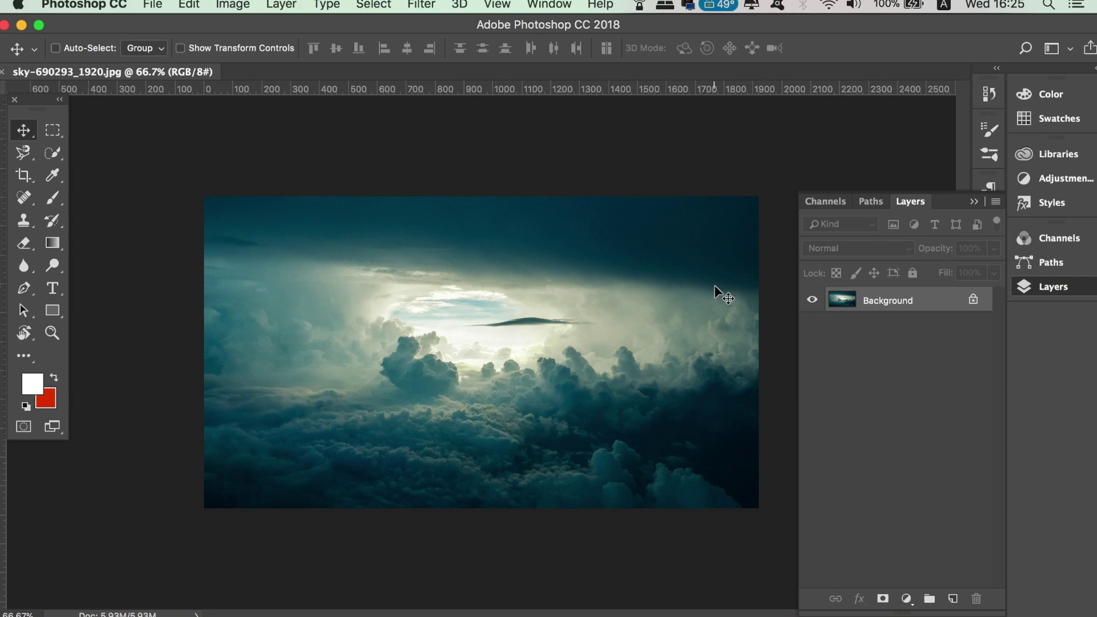
# Unlock the Background as Layer 0 and duplicate it into Layer 0 copy
pyautogui.doubleClick(937, 309)
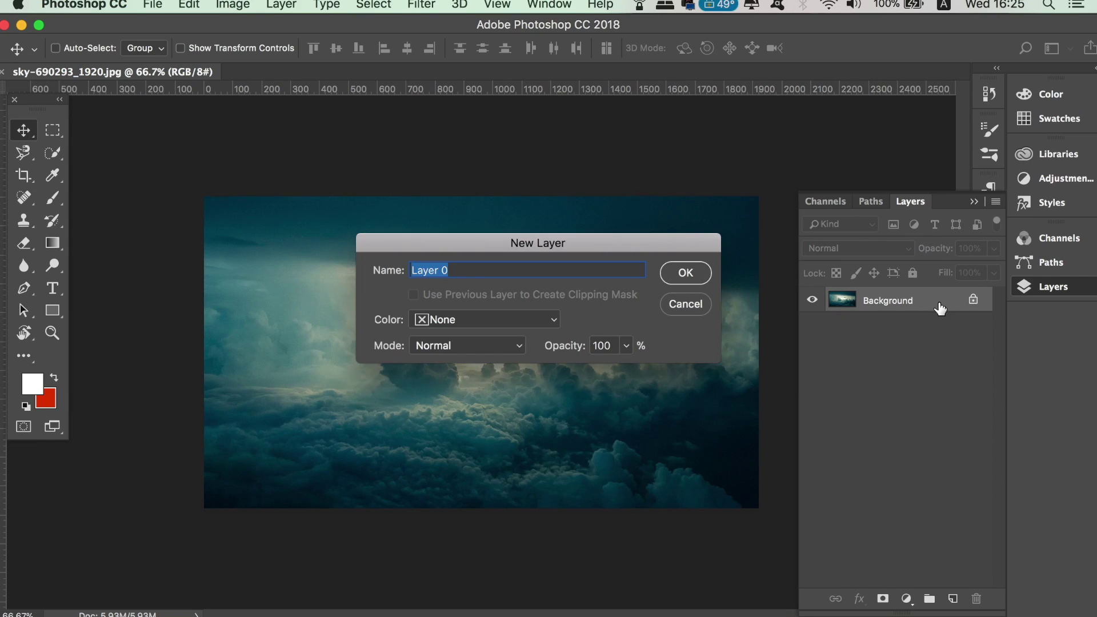
pyautogui.press('Return')
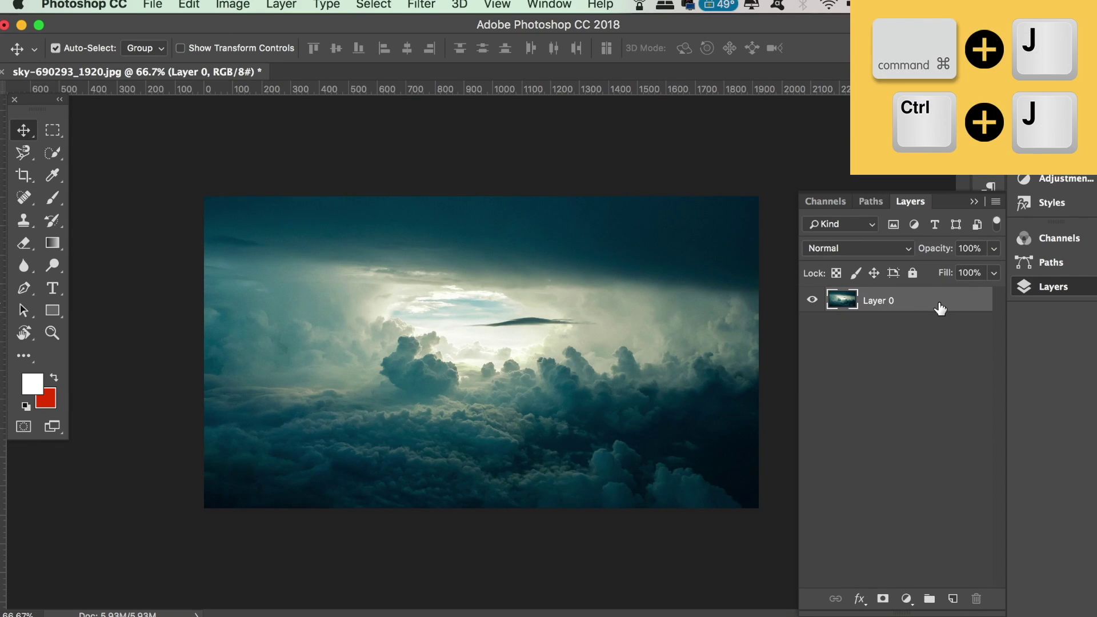
pyautogui.press('super+j')
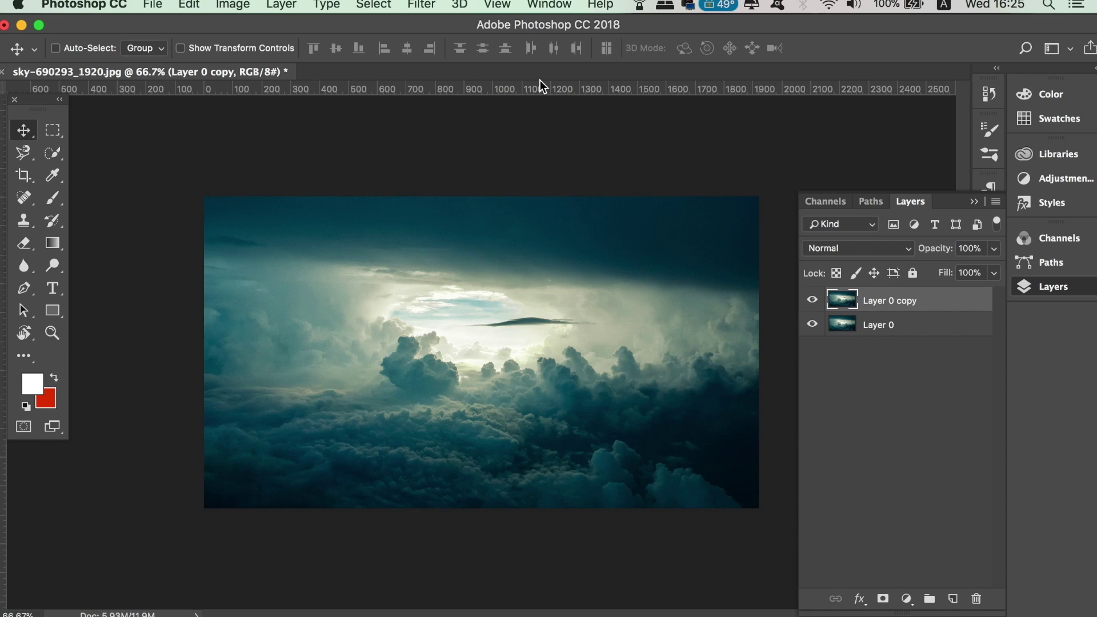
pyautogui.click(421, 4)
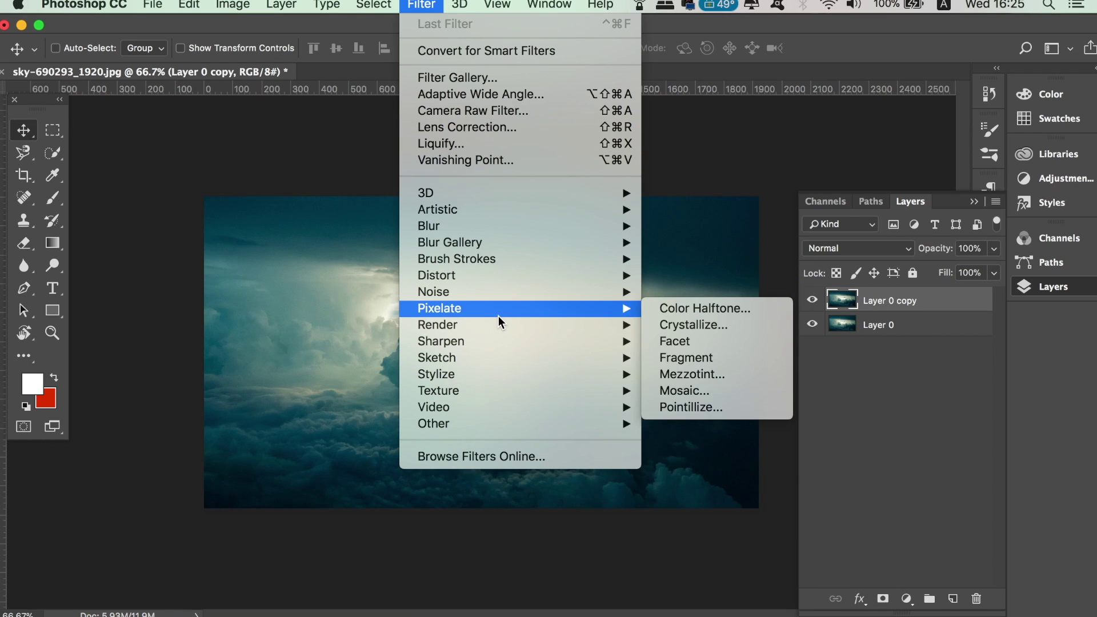
# Apply a Spot Lighting Effects filter (intensity 41, hotspot 57), its rotated, narrowed ellipse over the cloud opening
pyautogui.moveTo(498, 324)
pyautogui.click(731, 456)
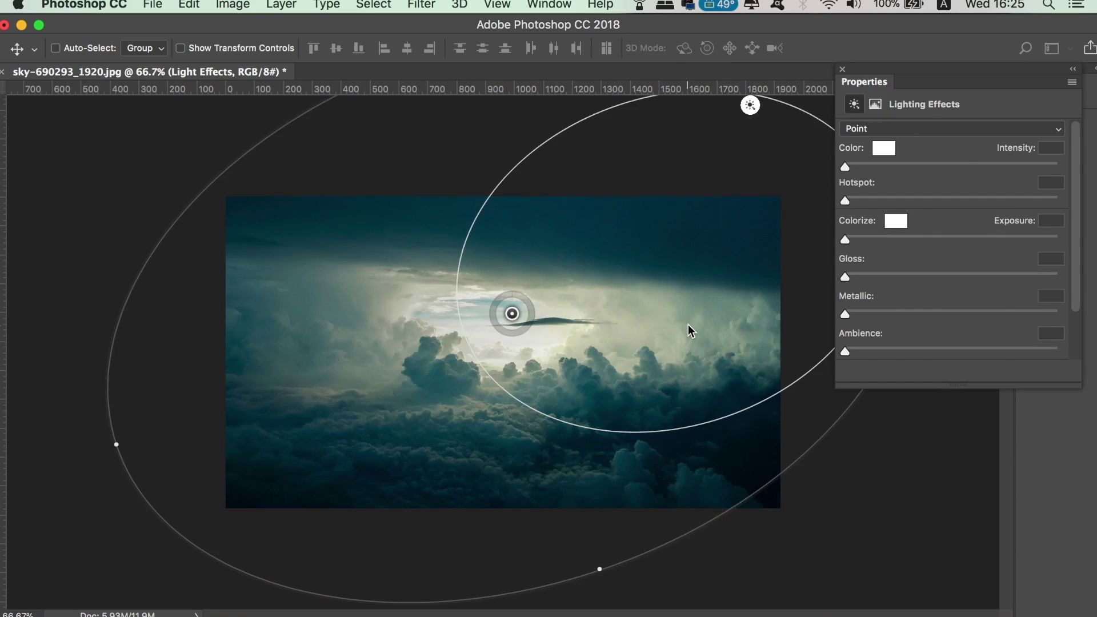
pyautogui.press('super+minus')
pyautogui.press('super+minus')
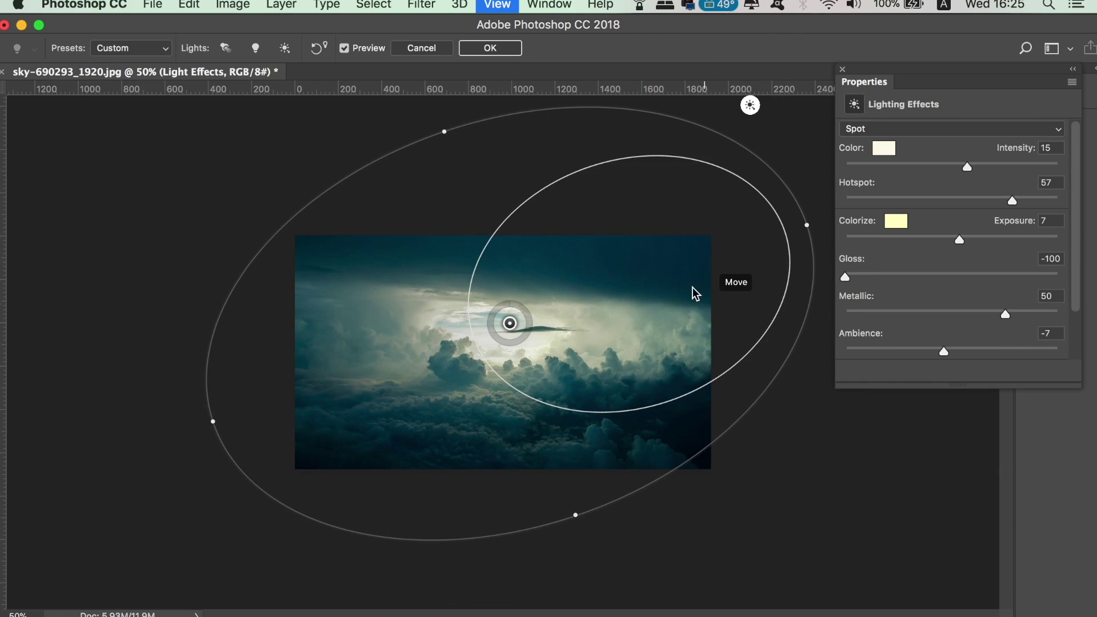
pyautogui.press('super+minus')
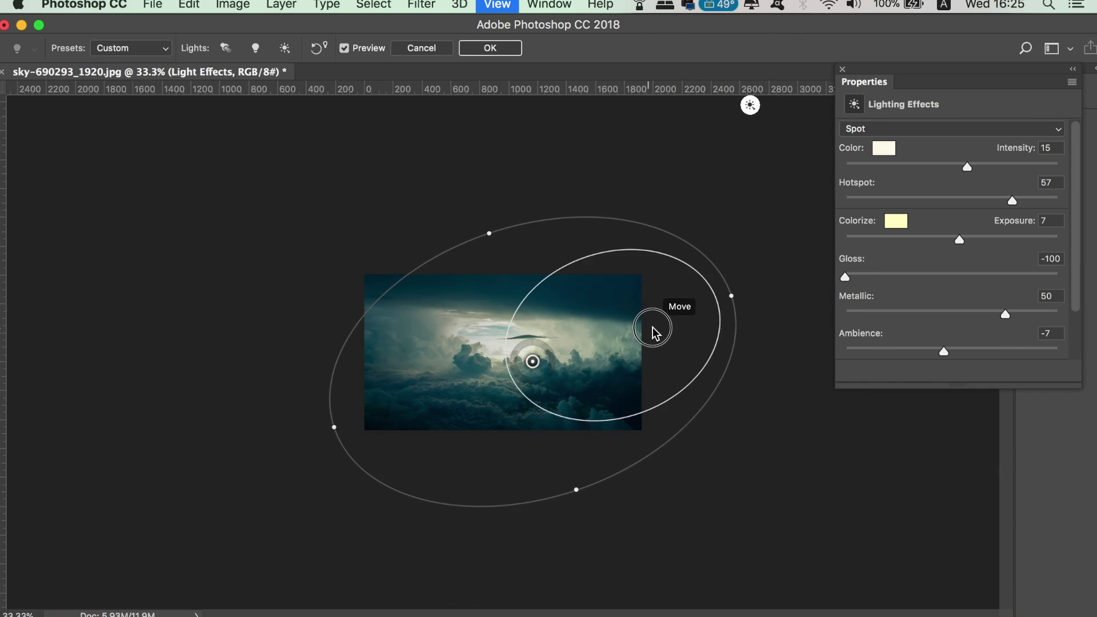
pyautogui.moveTo(655, 326); pyautogui.dragTo(637, 300)
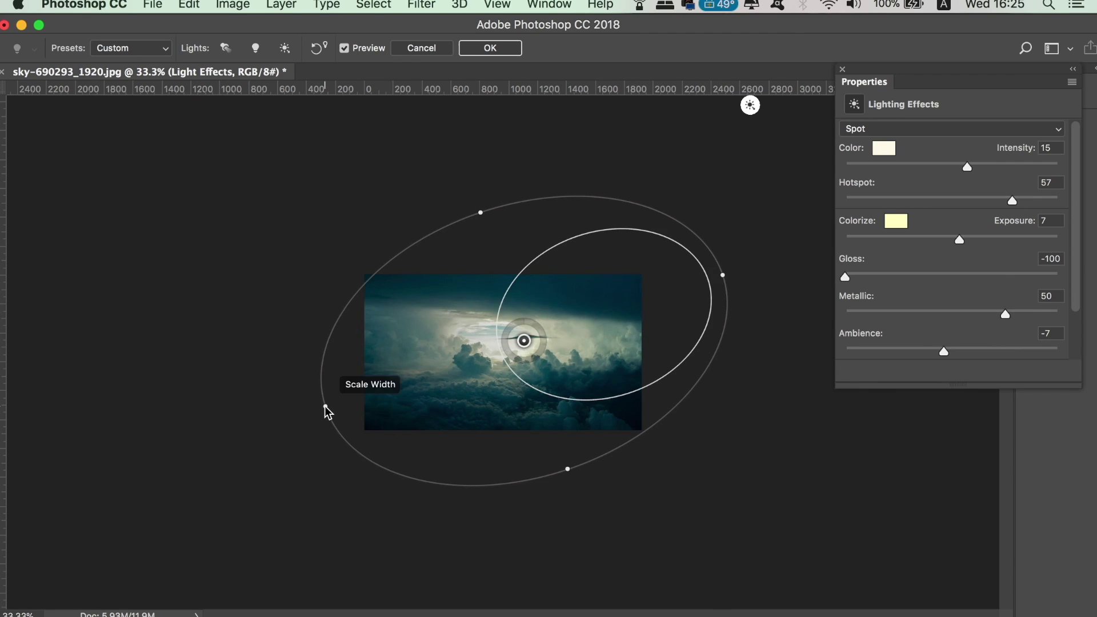
pyautogui.moveTo(312, 406)
pyautogui.mouseDown()
pyautogui.moveTo(310, 377)
pyautogui.moveTo(315, 413)
pyautogui.moveTo(329, 420)
pyautogui.mouseUp()
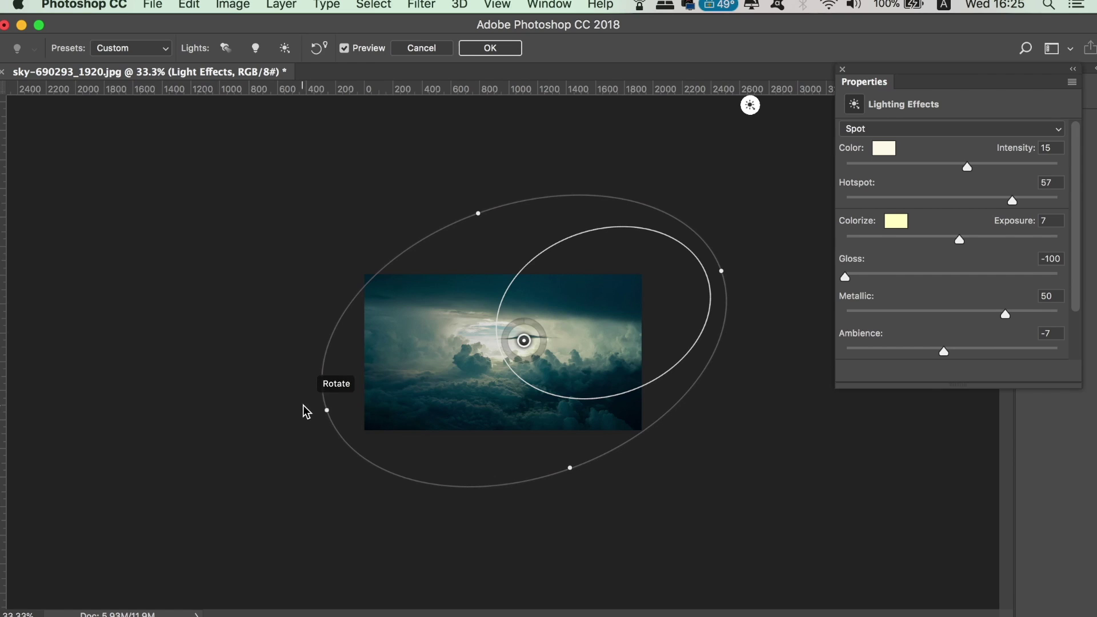
pyautogui.moveTo(327, 413)
pyautogui.mouseDown()
pyautogui.moveTo(370, 398)
pyautogui.moveTo(294, 409)
pyautogui.moveTo(337, 400)
pyautogui.mouseUp()
pyautogui.moveTo(482, 215); pyautogui.dragTo(494, 232)
pyautogui.moveTo(537, 330)
pyautogui.mouseDown()
pyautogui.moveTo(557, 305)
pyautogui.moveTo(557, 330)
pyautogui.mouseUp()
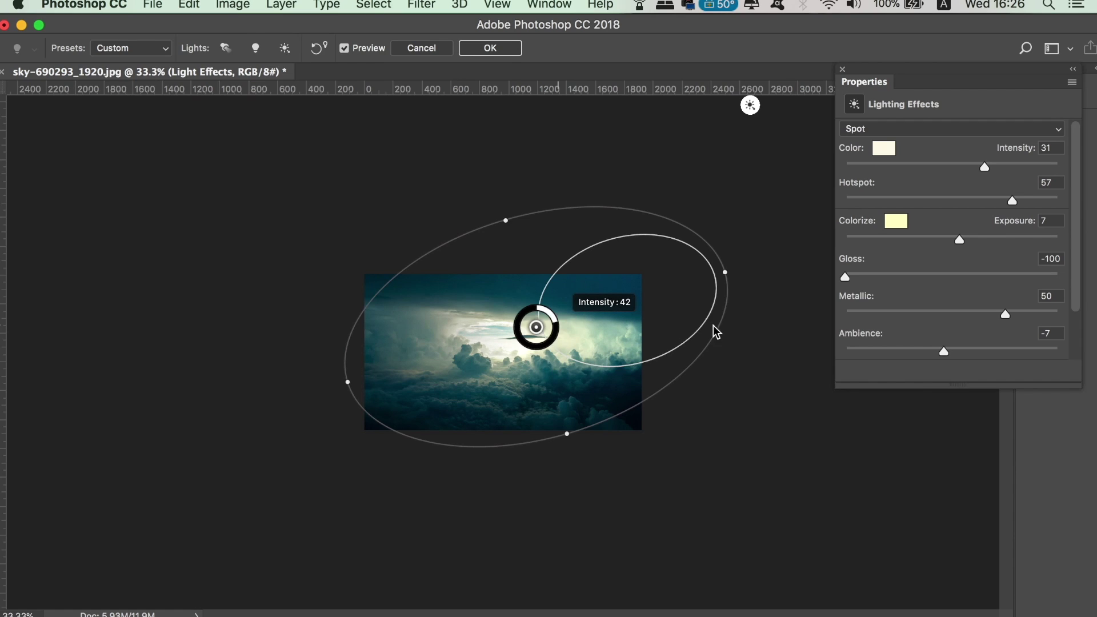
pyautogui.moveTo(337, 389); pyautogui.dragTo(349, 410)
pyautogui.moveTo(627, 309)
pyautogui.mouseDown()
pyautogui.moveTo(600, 298)
pyautogui.moveTo(607, 305)
pyautogui.mouseUp()
pyautogui.press('Return')
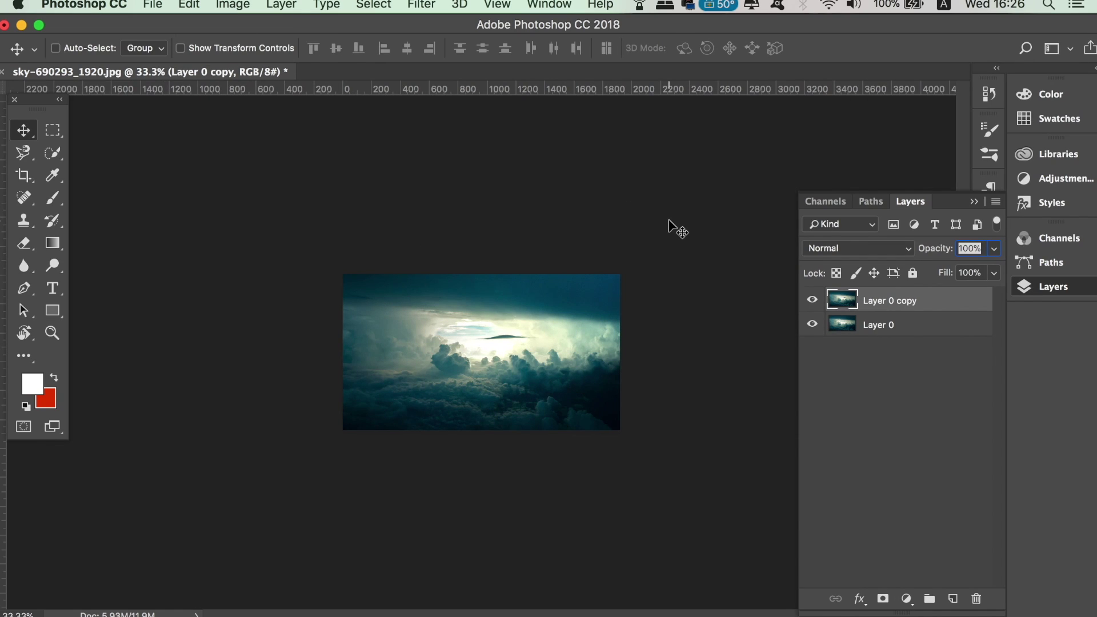
# Compare the lighting before and after, then duplicate Layer 0 and name the copy 'dark'
pyautogui.press('super+z')
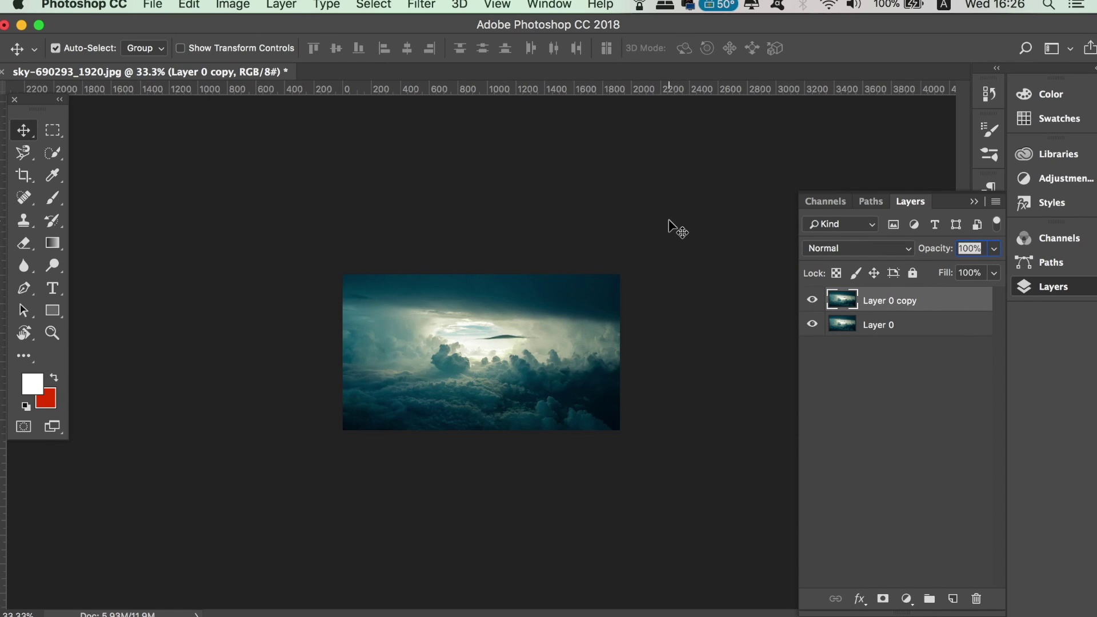
pyautogui.press('super+z')
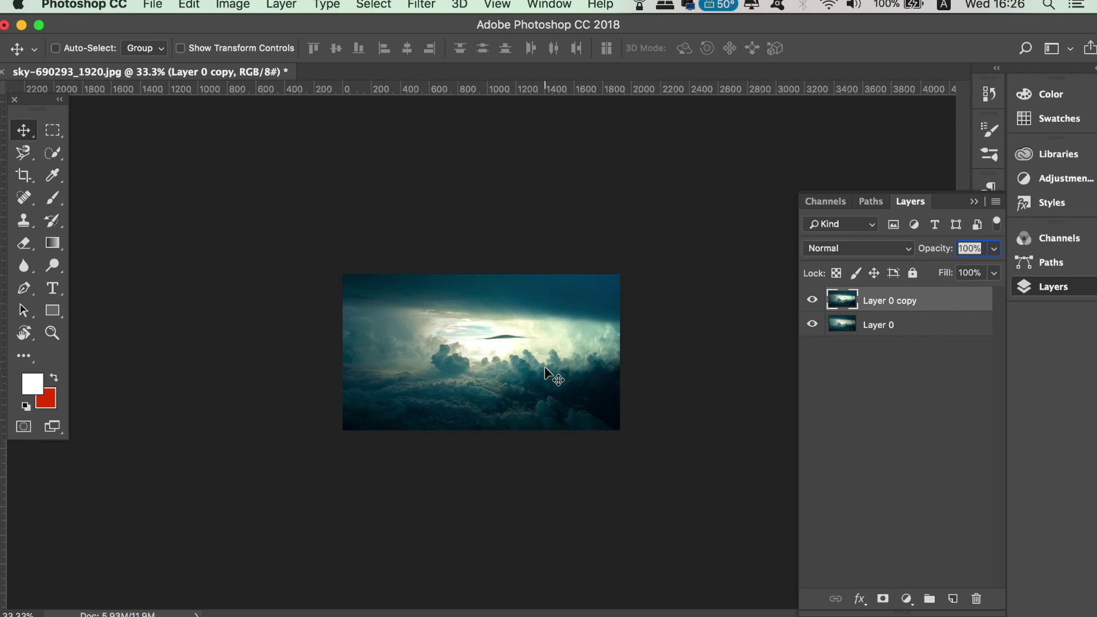
pyautogui.press('super+z')
pyautogui.press('super+z')
pyautogui.click(881, 337)
pyautogui.press('super+j')
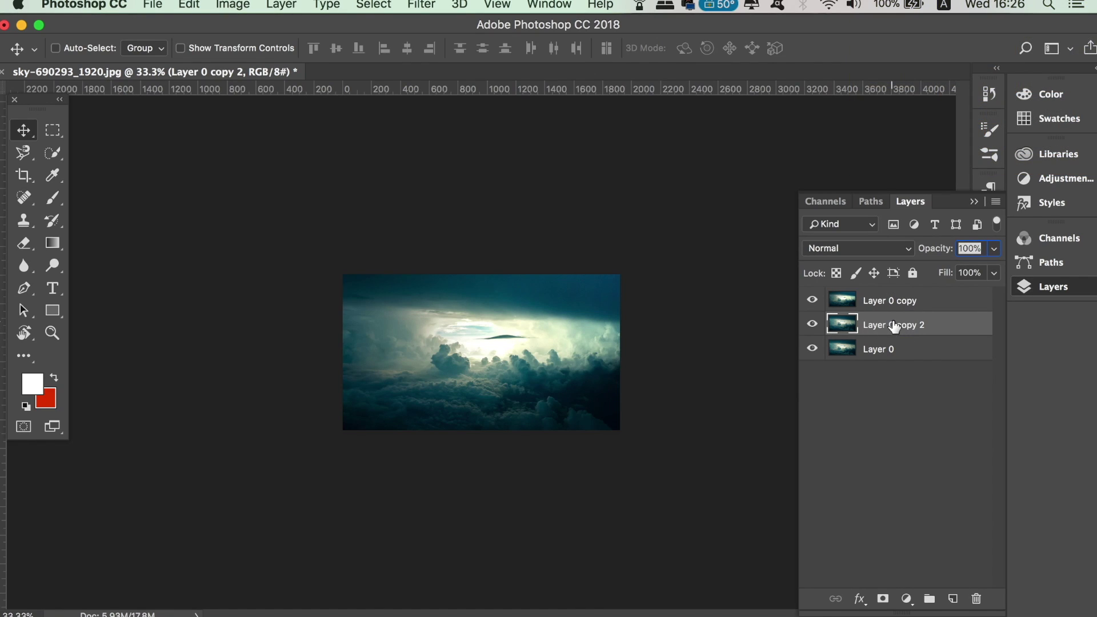
pyautogui.doubleClick(909, 324)
pyautogui.write('dark')
pyautogui.click(938, 431)
pyautogui.click(918, 320)
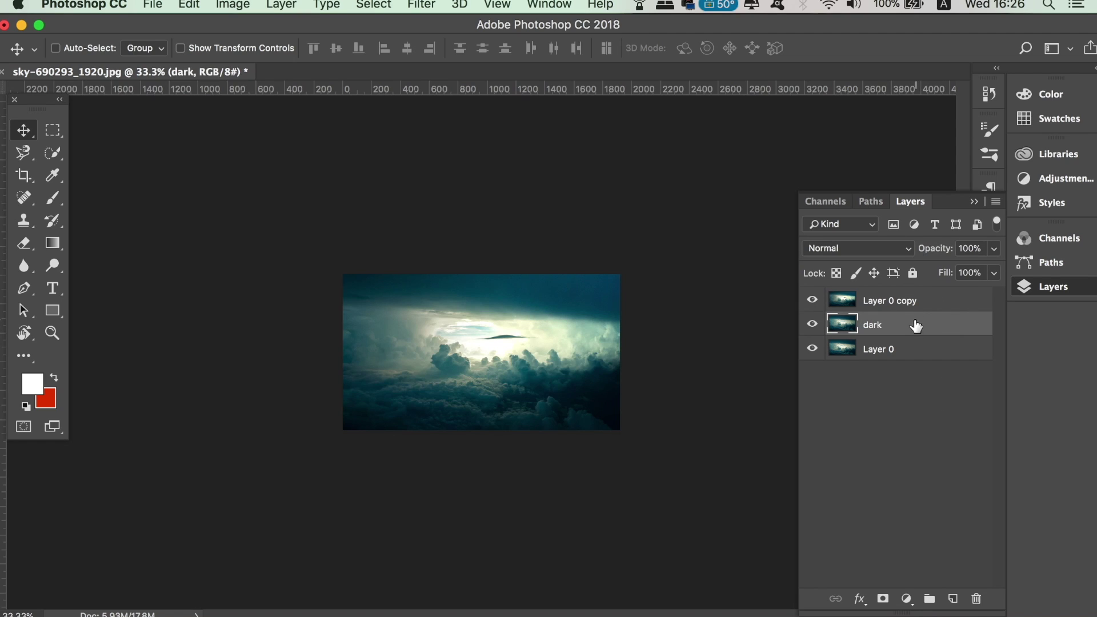
# Darken the 'dark' layer with Brightness/Contrast at brightness -100 and contrast 13
pyautogui.click(819, 299)
pyautogui.click(233, 5)
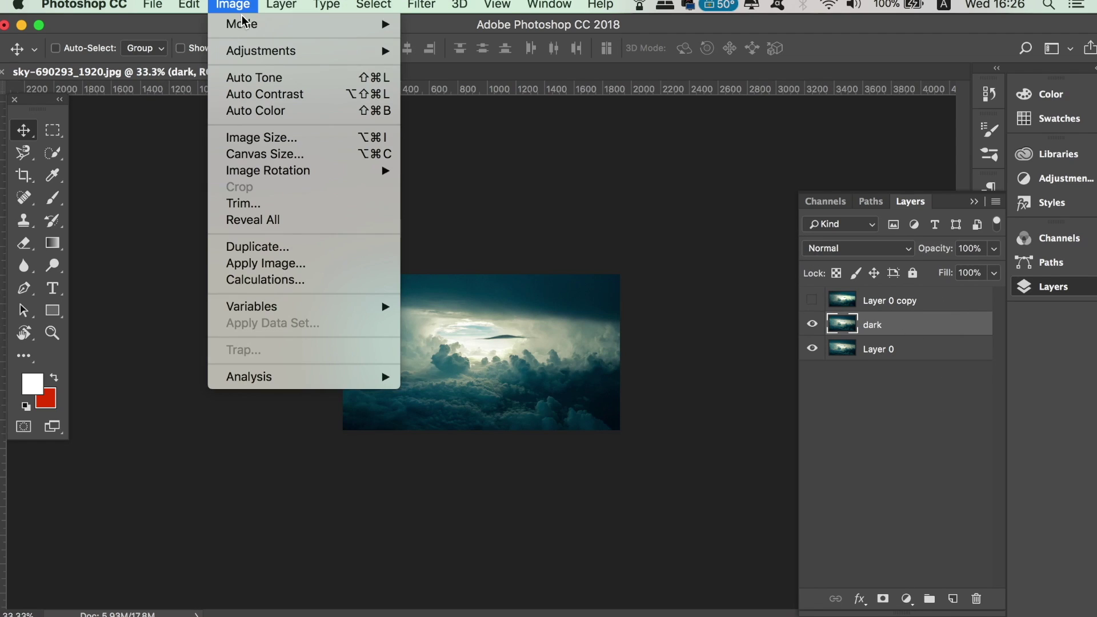
pyautogui.moveTo(262, 52)
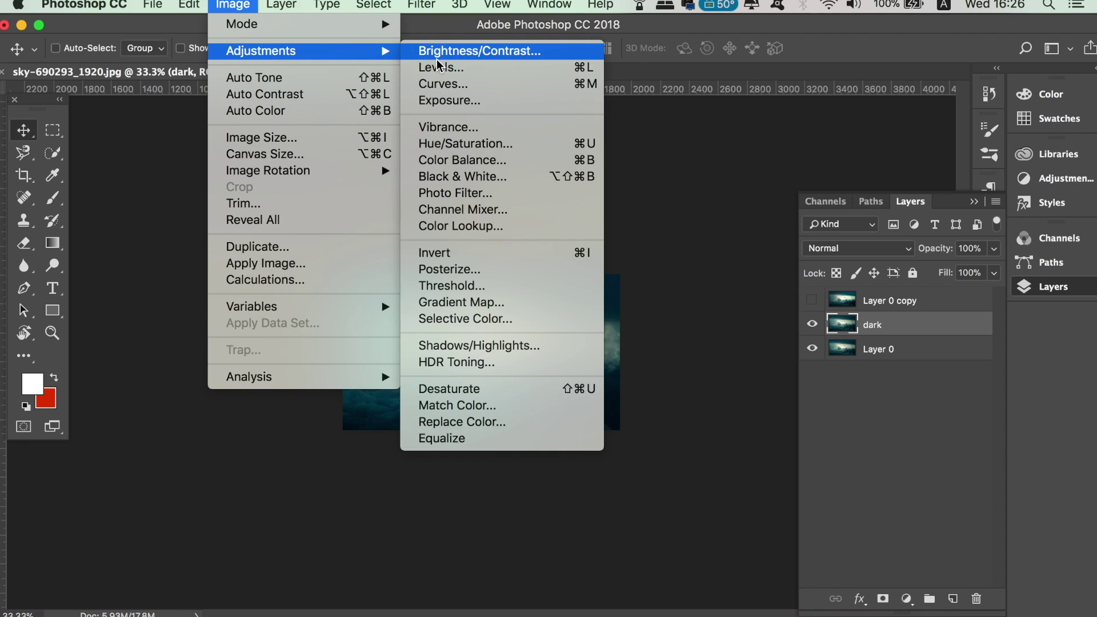
pyautogui.click(437, 57)
pyautogui.moveTo(849, 283); pyautogui.dragTo(826, 289)
pyautogui.click(896, 329)
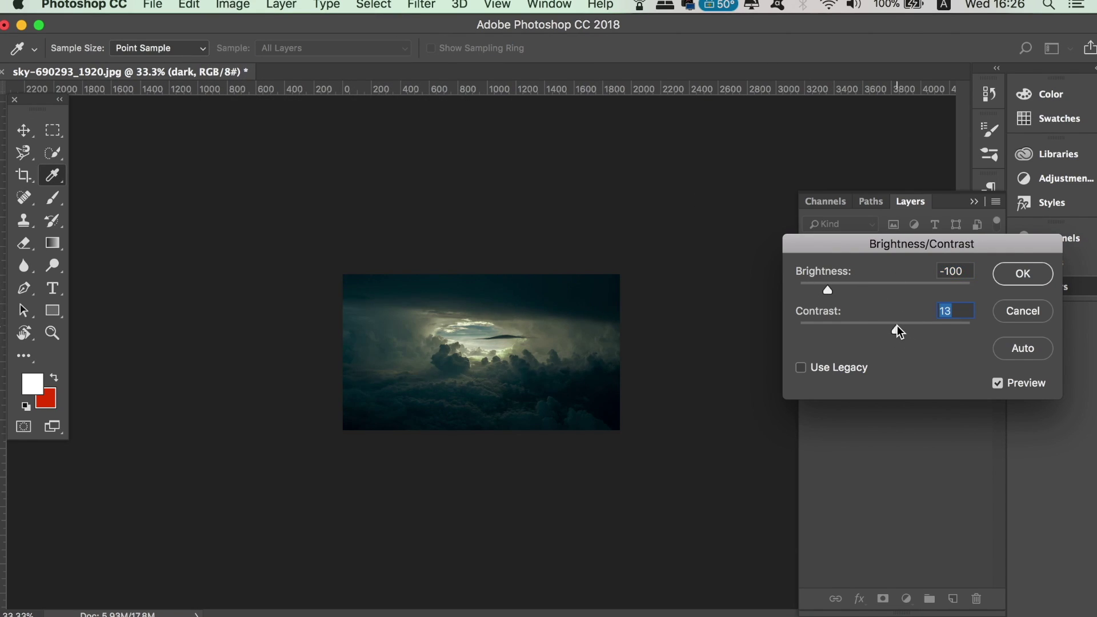
pyautogui.click(1021, 274)
pyautogui.press('v')
pyautogui.click(811, 300)
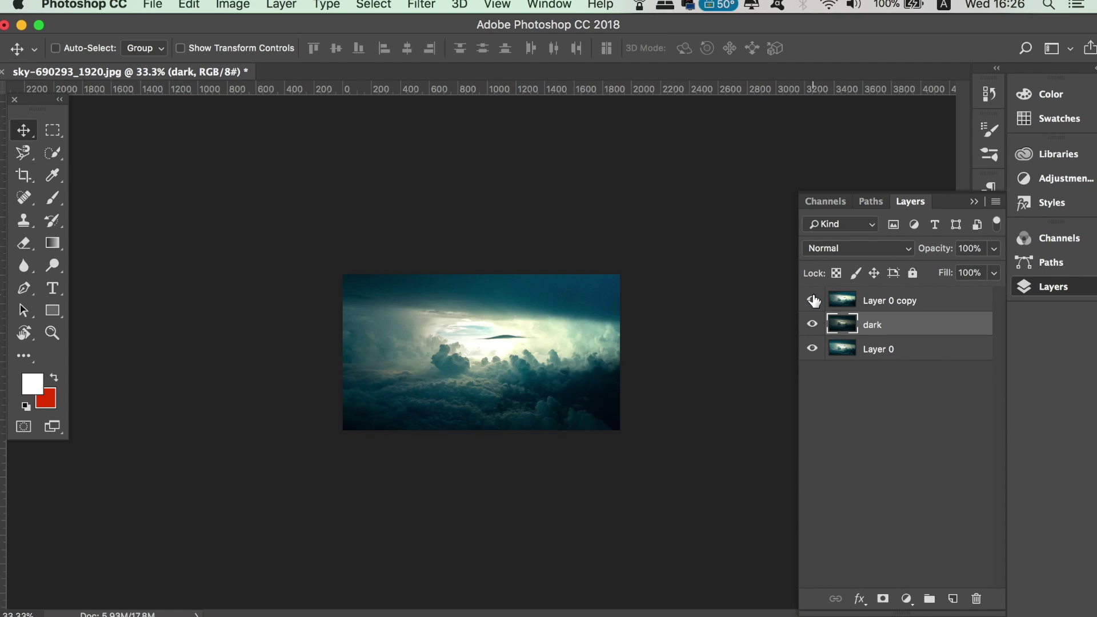
# Softly erase Layer 0 copy's bottom and right edges with a 600 px soft eraser
pyautogui.press('super+equal')
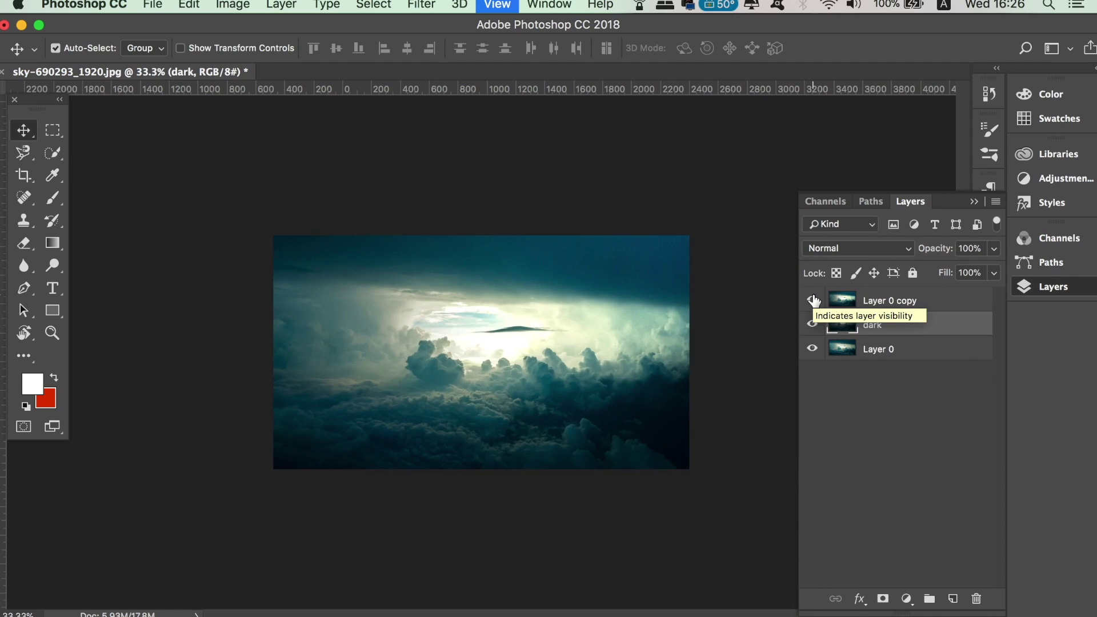
pyautogui.click(895, 302)
pyautogui.click(22, 246)
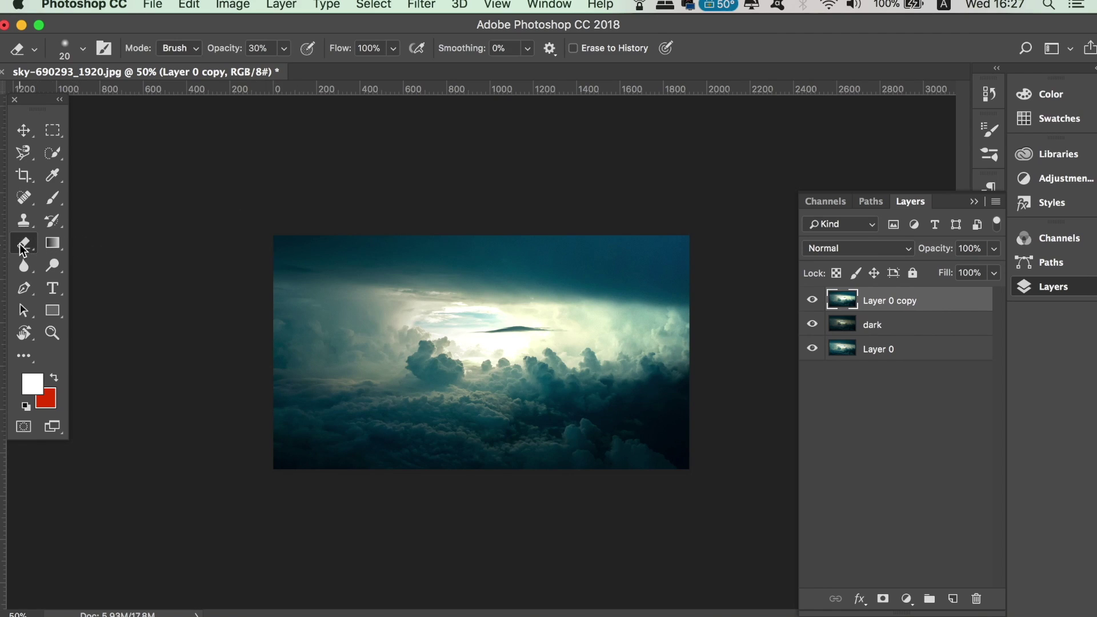
pyautogui.click(83, 48)
pyautogui.click(138, 175)
pyautogui.click(174, 96)
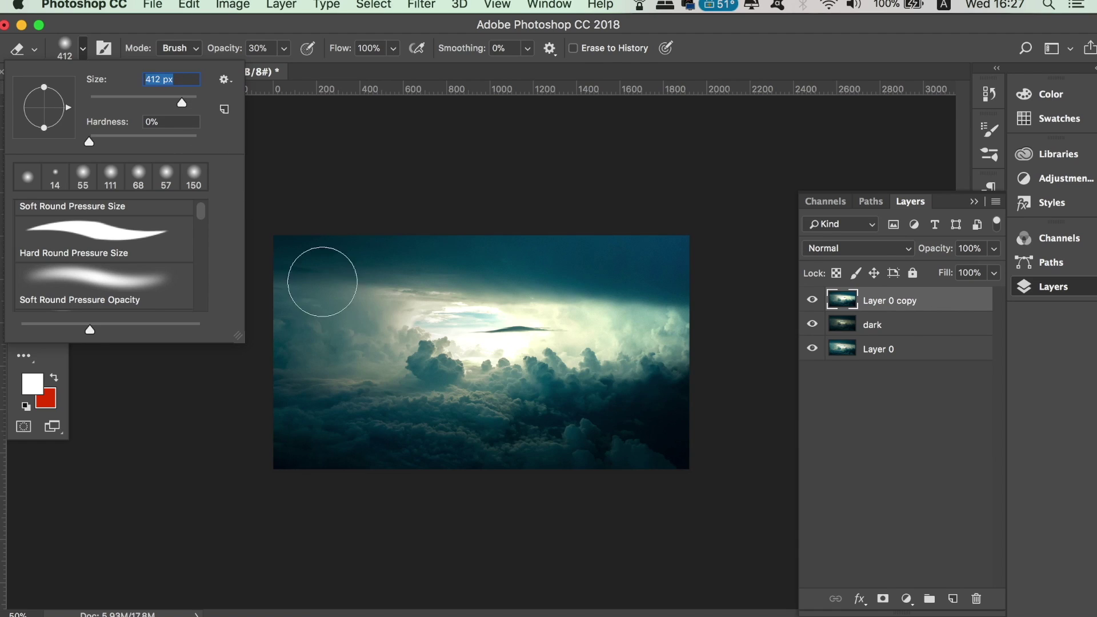
pyautogui.click(185, 100)
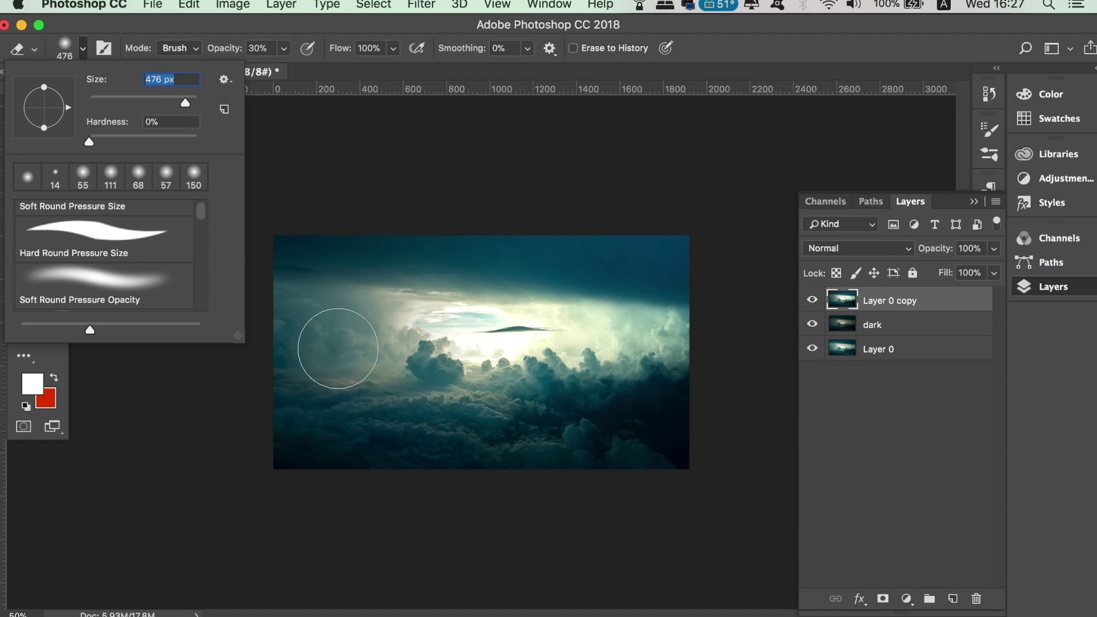
pyautogui.write('600')
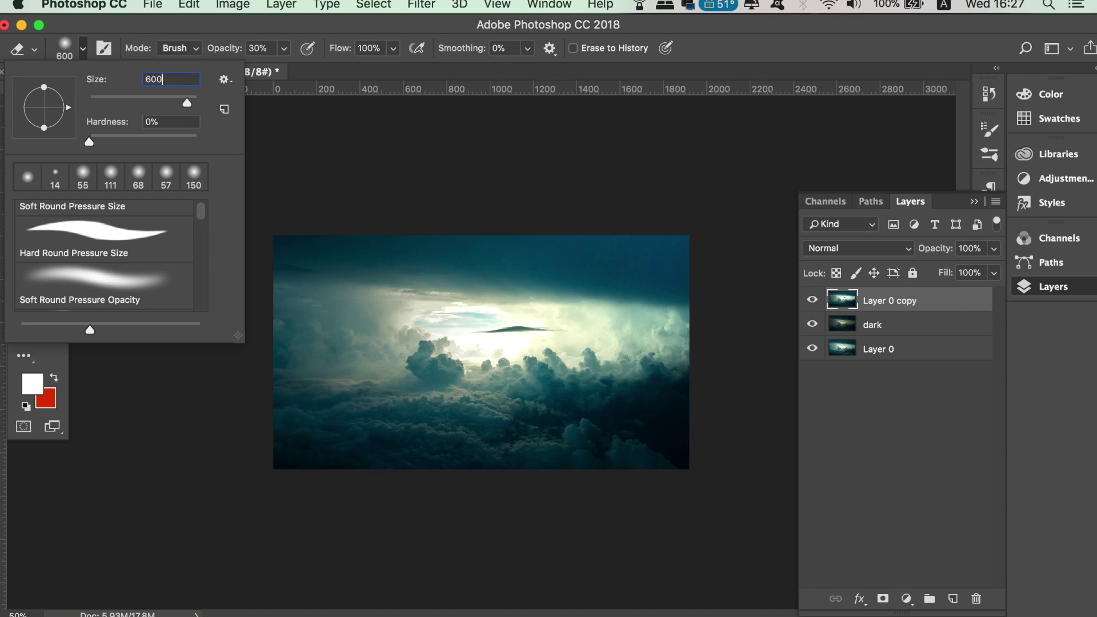
pyautogui.click(283, 49)
pyautogui.moveTo(282, 404)
pyautogui.mouseDown()
pyautogui.moveTo(262, 458)
pyautogui.moveTo(615, 470)
pyautogui.moveTo(691, 305)
pyautogui.moveTo(375, 446)
pyautogui.moveTo(276, 453)
pyautogui.moveTo(625, 470)
pyautogui.moveTo(284, 266)
pyautogui.moveTo(351, 240)
pyautogui.moveTo(289, 221)
pyautogui.moveTo(573, 453)
pyautogui.moveTo(391, 562)
pyautogui.mouseUp()
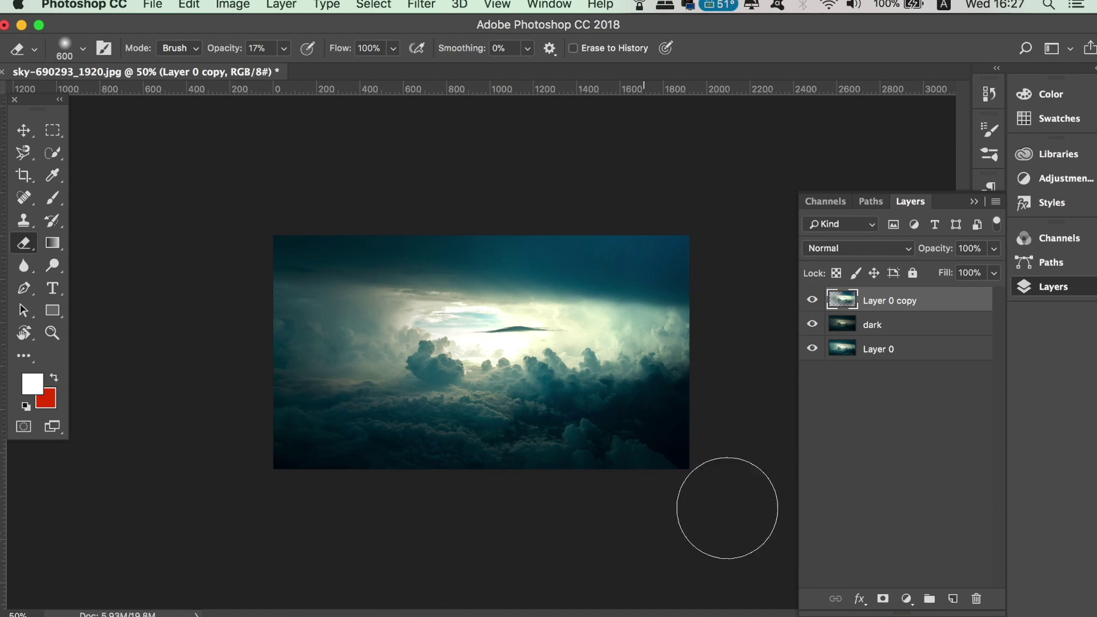
# Hide and re-show the dark and Layer 0 copy layers to compare the composite
pyautogui.click(812, 324)
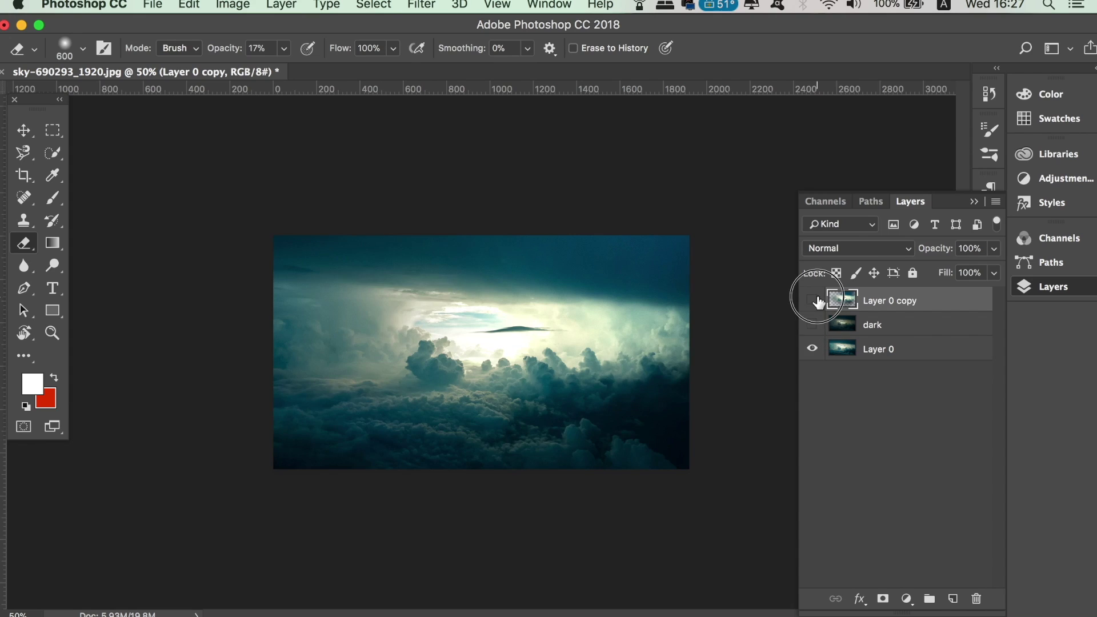
pyautogui.click(812, 300)
pyautogui.click(815, 300)
pyautogui.click(815, 324)
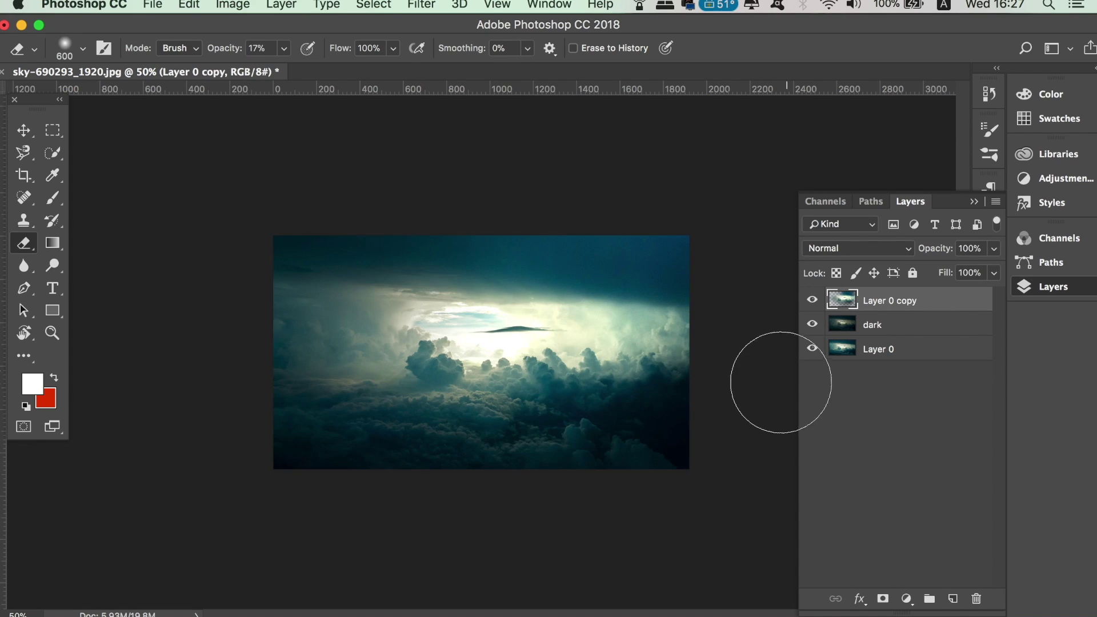
pyautogui.click(24, 132)
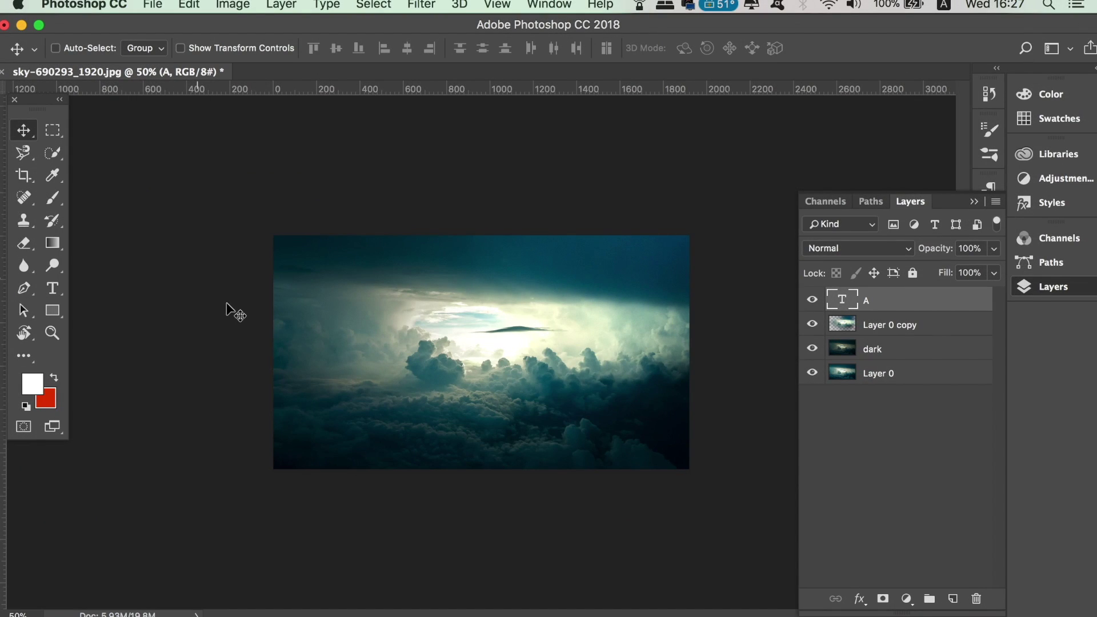
# Scale the small white A up to a large size and move it to the image centre
pyautogui.press('super+t')
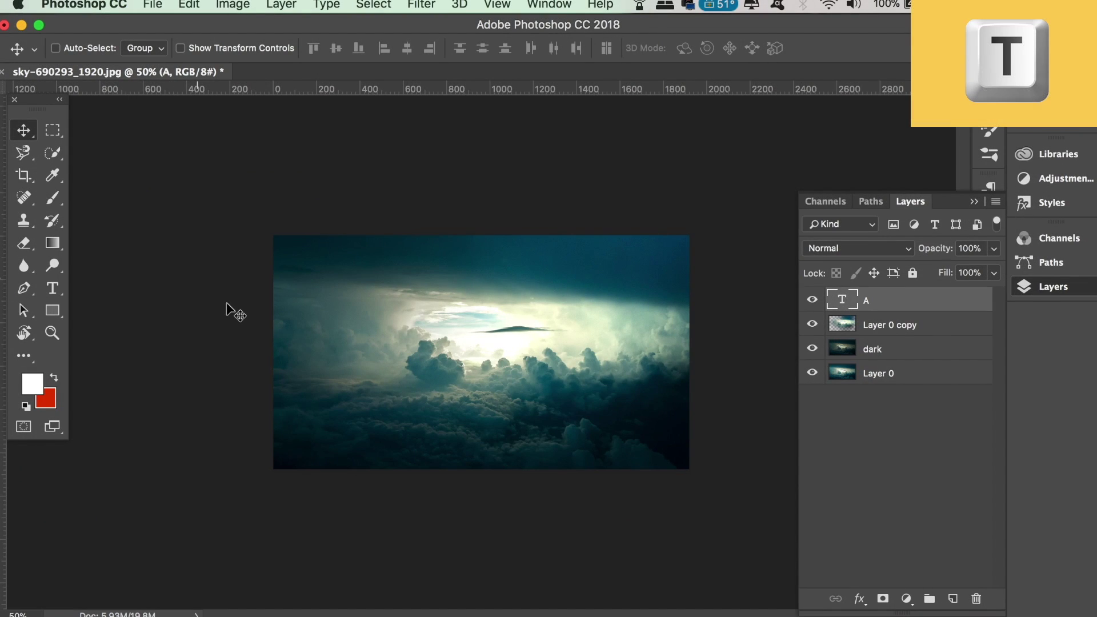
pyautogui.moveTo(466, 360); pyautogui.dragTo(640, 252)
pyautogui.moveTo(542, 319); pyautogui.dragTo(501, 389)
pyautogui.press('Return')
pyautogui.press('super+plus')
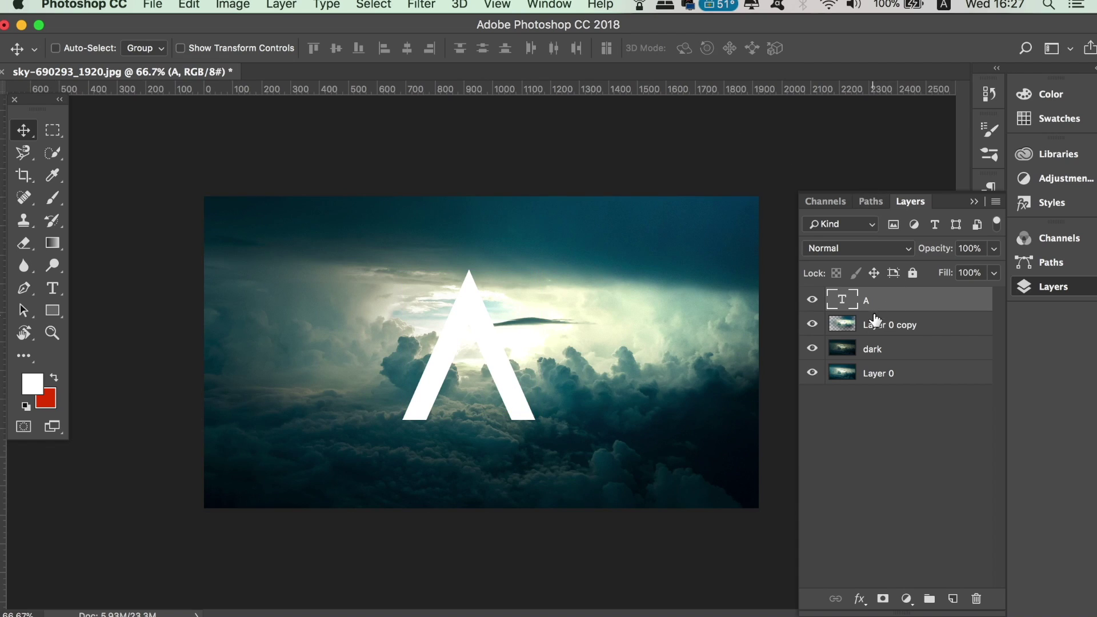
# Check the A's font is Satori Sans in the Character panel, then nudge it slightly right
pyautogui.press('super+t')
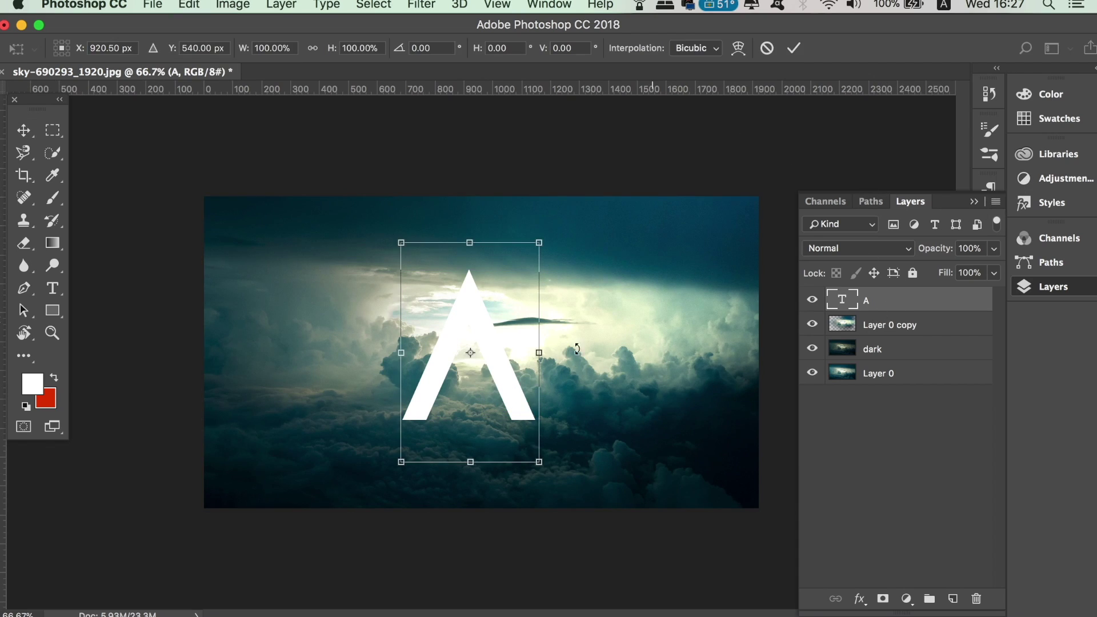
pyautogui.click(63, 308)
pyautogui.click(53, 288)
pyautogui.click(473, 343)
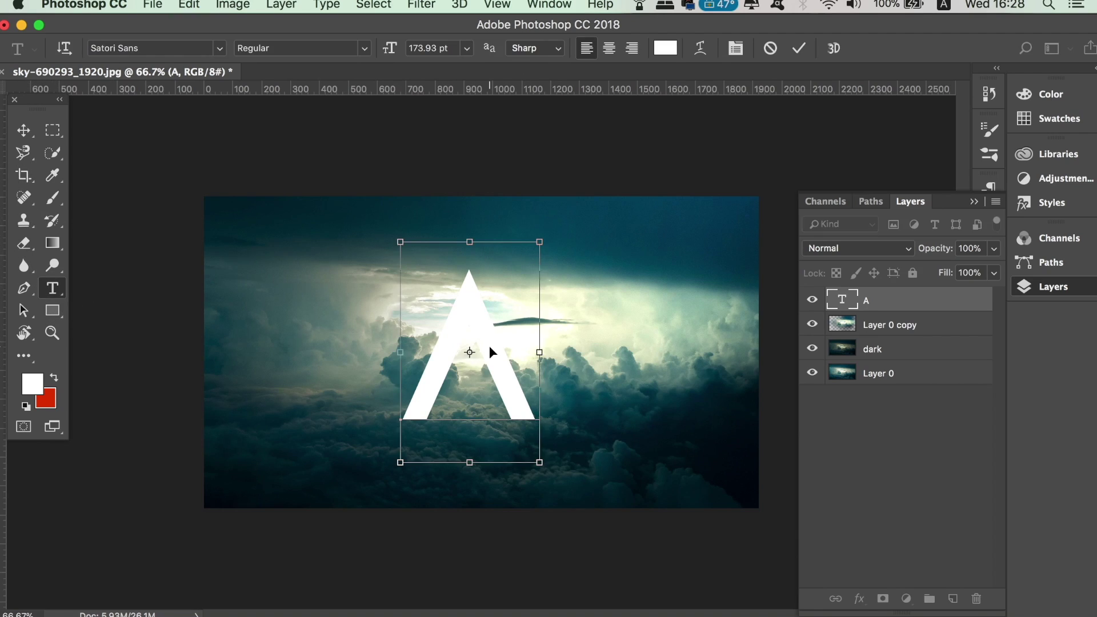
pyautogui.press('super+t')
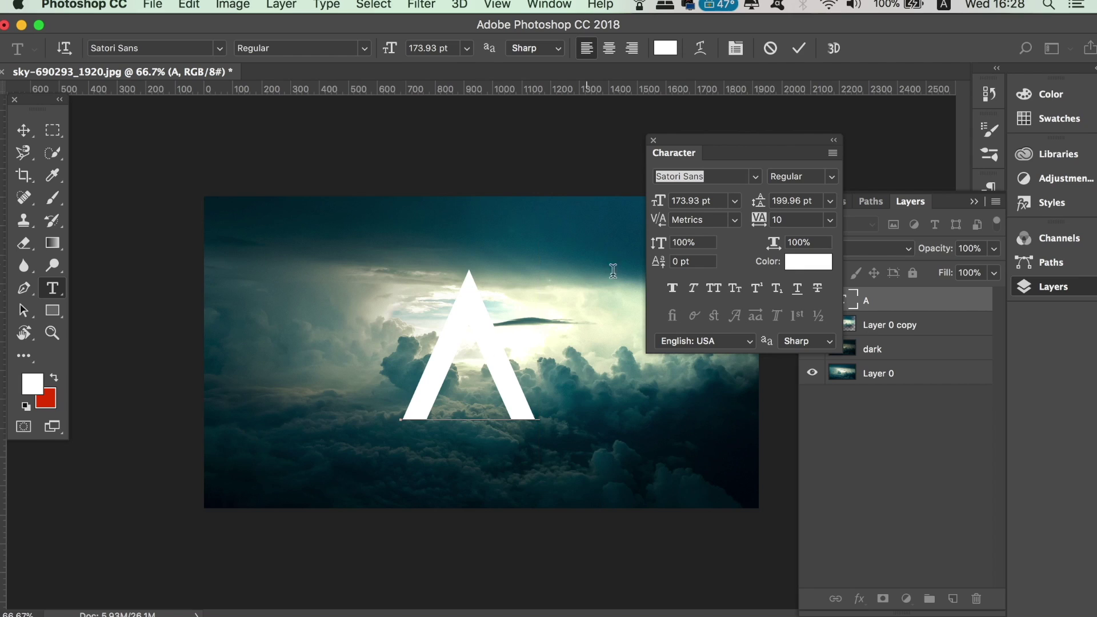
pyautogui.click(755, 177)
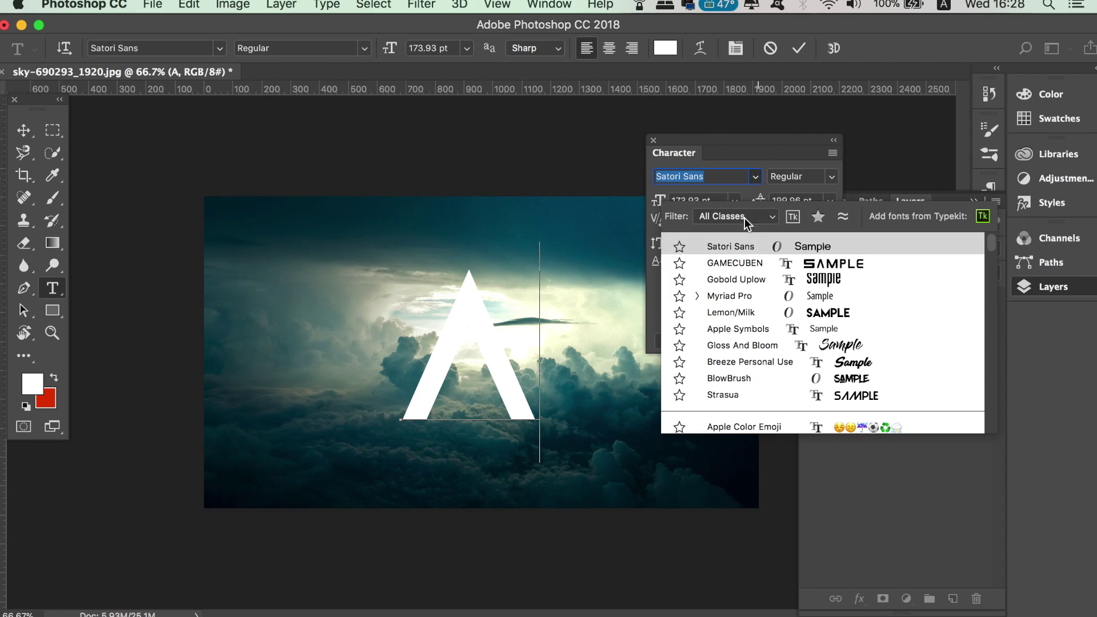
pyautogui.click(757, 247)
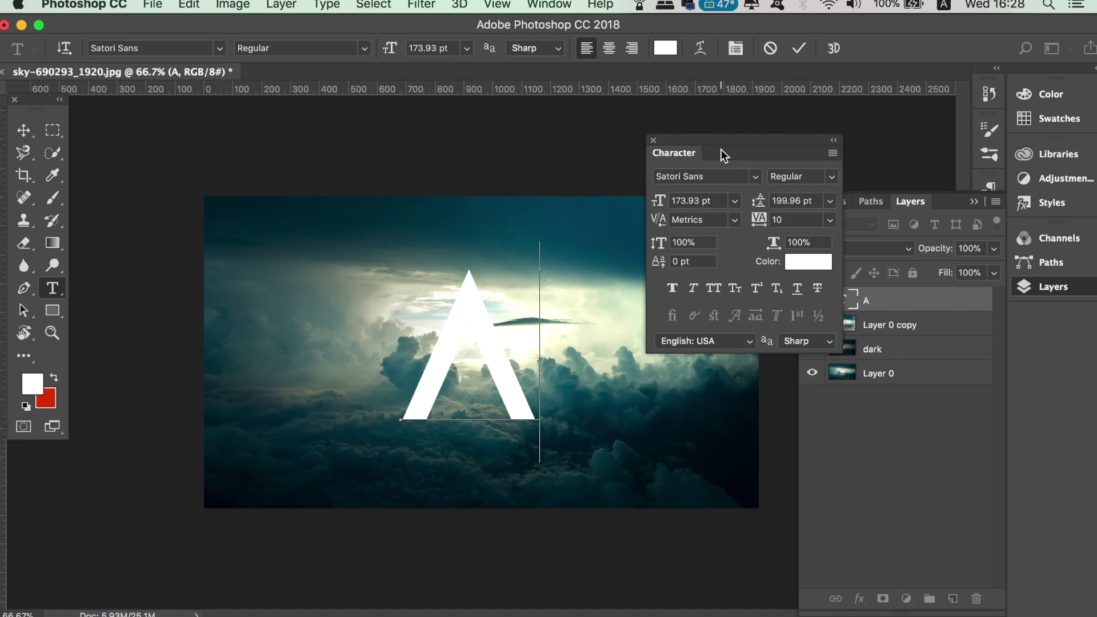
pyautogui.click(653, 140)
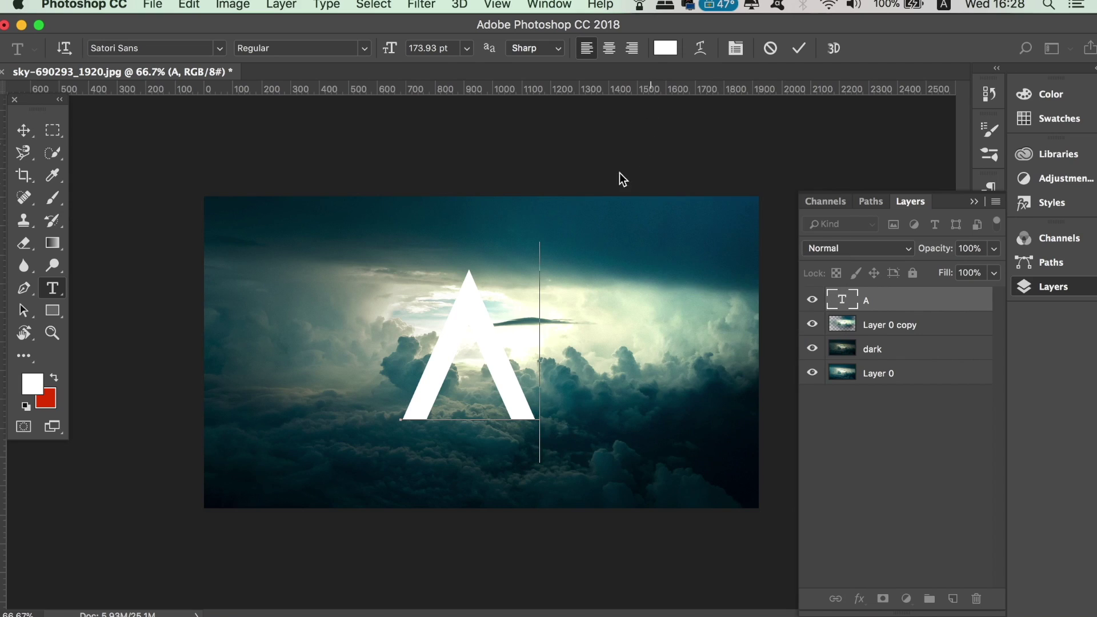
pyautogui.click(23, 130)
pyautogui.moveTo(495, 357); pyautogui.dragTo(511, 358)
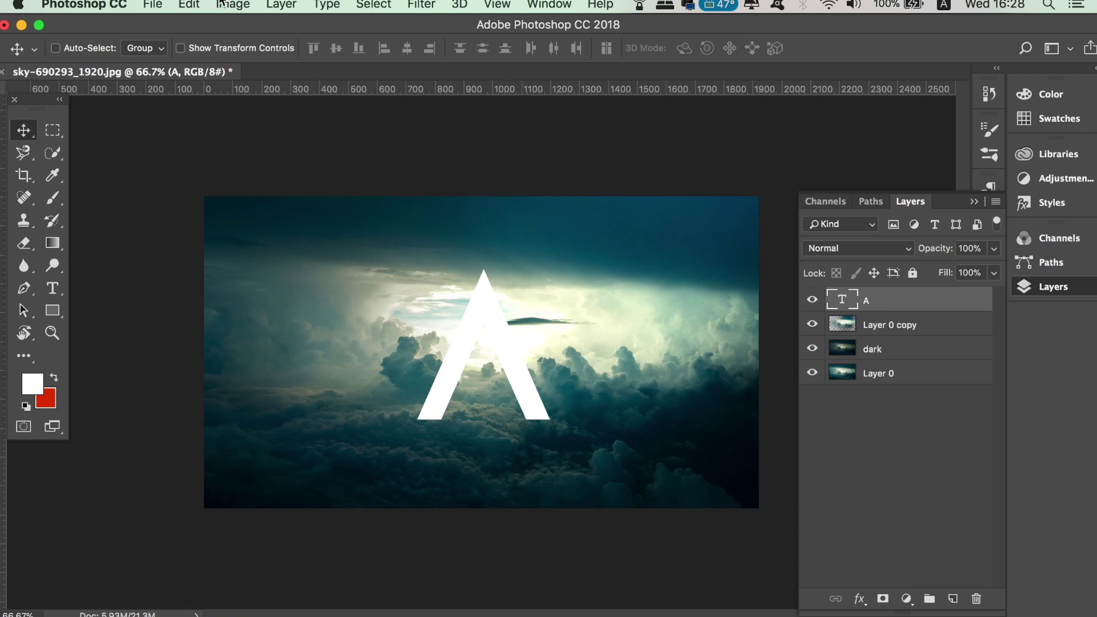
# Rasterize the A type layer, scale it down slightly and shift it right
pyautogui.click(228, 4)
pyautogui.moveTo(275, 3)
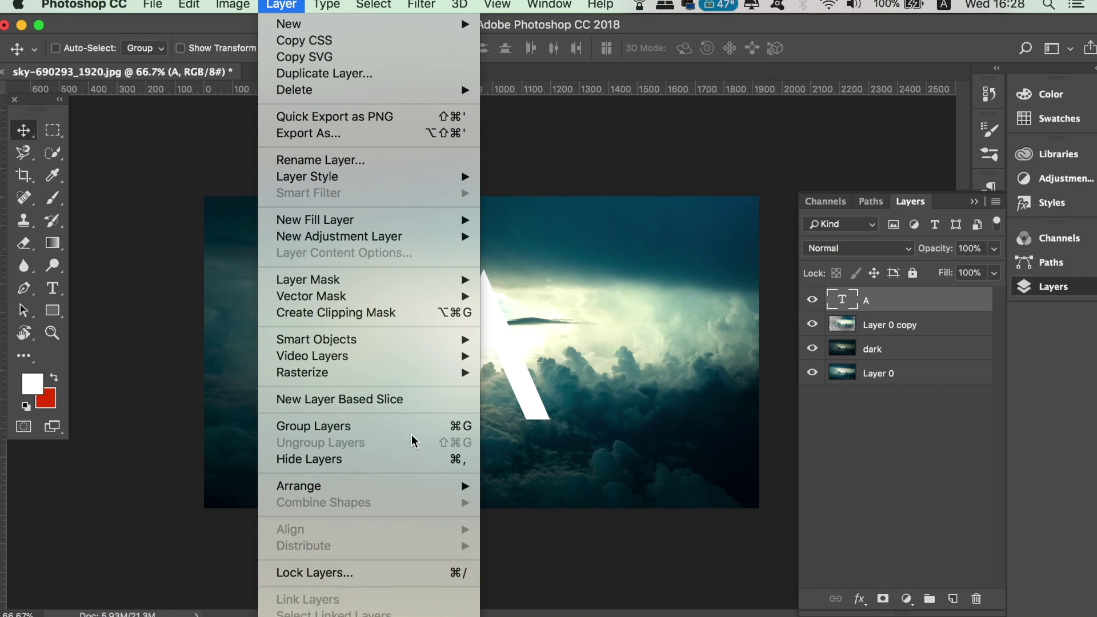
pyautogui.moveTo(409, 372)
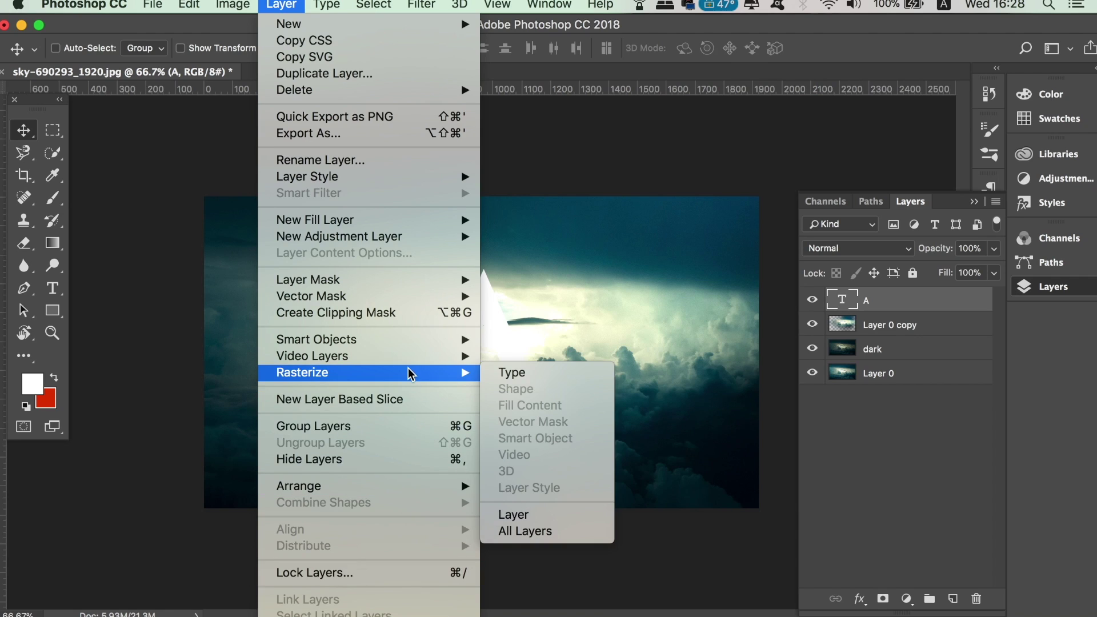
pyautogui.click(505, 377)
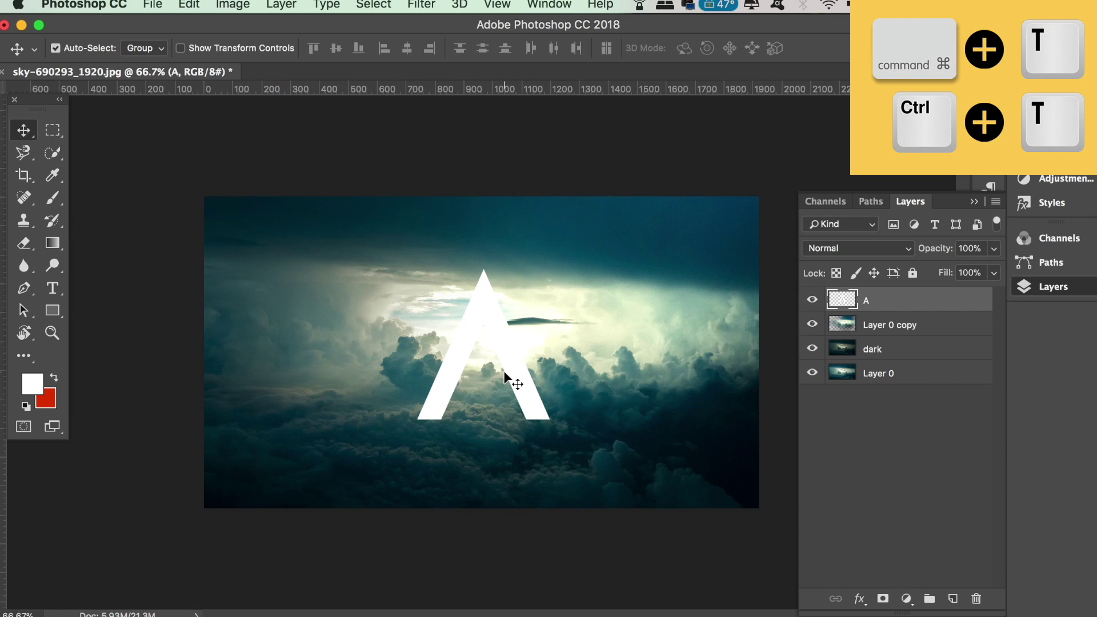
pyautogui.press('super+t')
pyautogui.moveTo(550, 274); pyautogui.dragTo(517, 311)
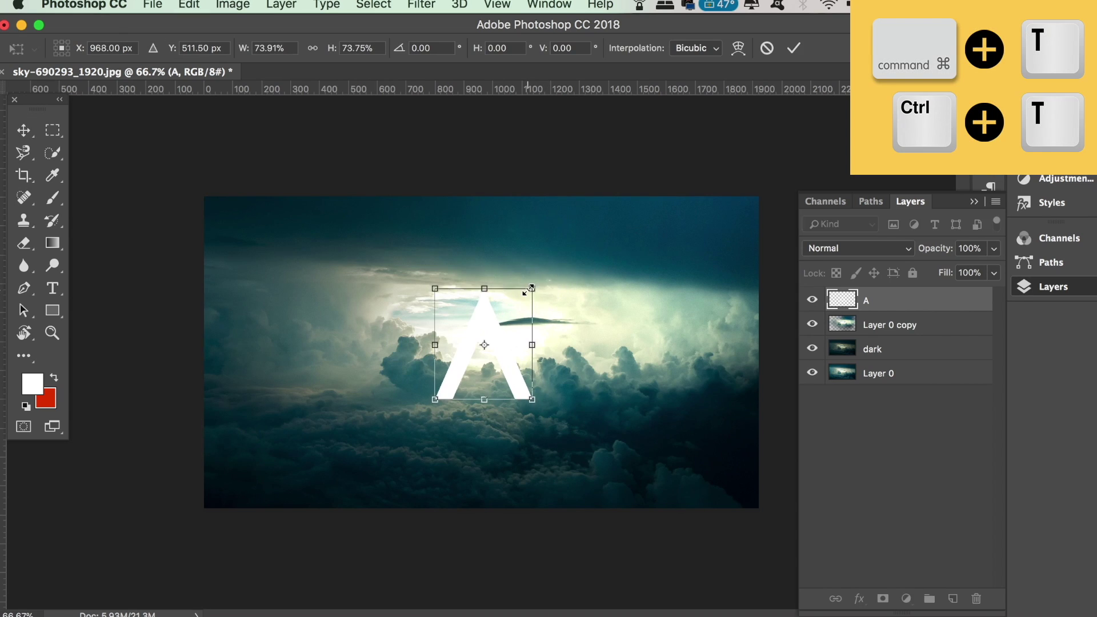
pyautogui.press('Return')
pyautogui.moveTo(474, 355); pyautogui.dragTo(488, 359)
# Set the A layer to 54% opacity and enlarge it about 145% over the cloud opening
pyautogui.press('super+1')
pyautogui.press('5')
pyautogui.press('4')
pyautogui.moveTo(521, 421); pyautogui.dragTo(522, 428)
pyautogui.press('super+t')
pyautogui.moveTo(554, 269); pyautogui.dragTo(589, 235)
pyautogui.press('Return')
pyautogui.press('super+minus')
pyautogui.press('super+minus')
pyautogui.press('super+plus')
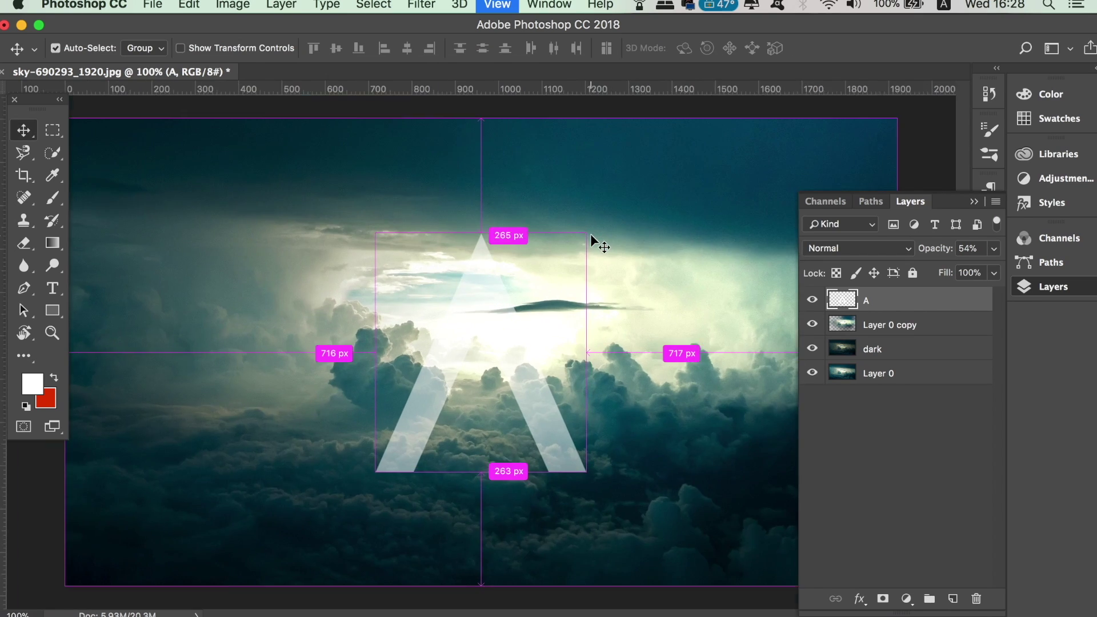
pyautogui.press('super+plus')
# Set up a 33 px hard round eraser at 100% opacity and erase the left leg's bottom
pyautogui.click(23, 242)
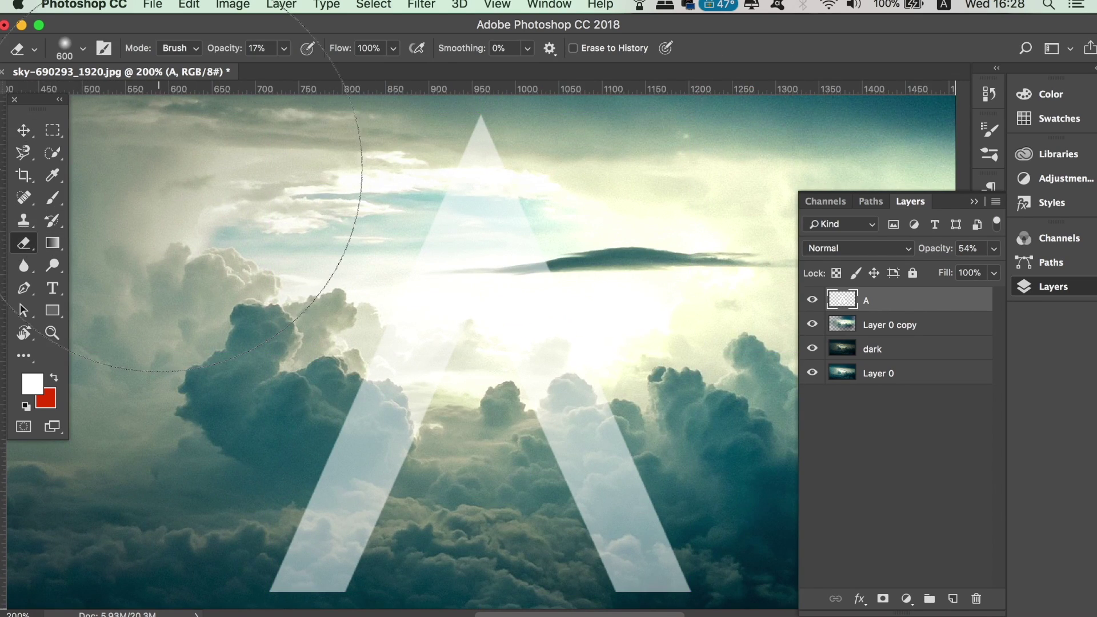
pyautogui.click(80, 50)
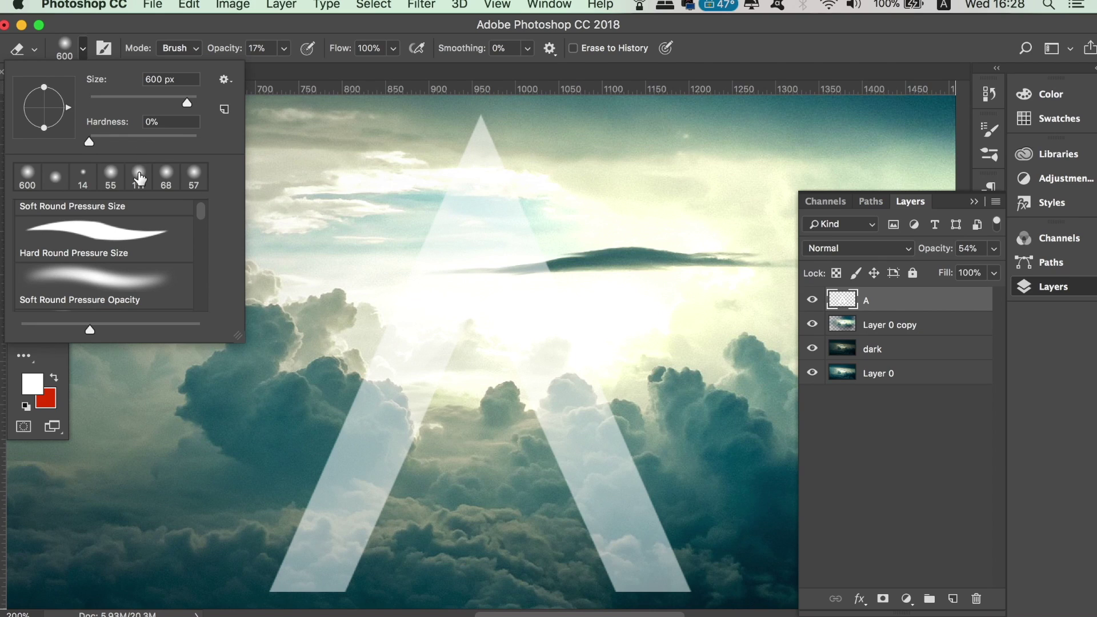
pyautogui.moveTo(201, 215)
pyautogui.mouseDown()
pyautogui.moveTo(203, 273)
pyautogui.moveTo(166, 223)
pyautogui.mouseUp()
pyautogui.click(132, 266)
pyautogui.write('33')
pyautogui.click(284, 48)
pyautogui.moveTo(286, 72); pyautogui.dragTo(350, 69)
pyautogui.moveTo(426, 277); pyautogui.dragTo(413, 197)
pyautogui.press('super+r')
pyautogui.moveTo(289, 399)
pyautogui.mouseDown()
pyautogui.moveTo(360, 394)
pyautogui.moveTo(284, 384)
pyautogui.moveTo(386, 385)
pyautogui.mouseUp()
# Drop the A layer to 33% opacity and erase cloud-covered parts of both legs with a 17 px eraser
pyautogui.moveTo(994, 248); pyautogui.dragTo(943, 269)
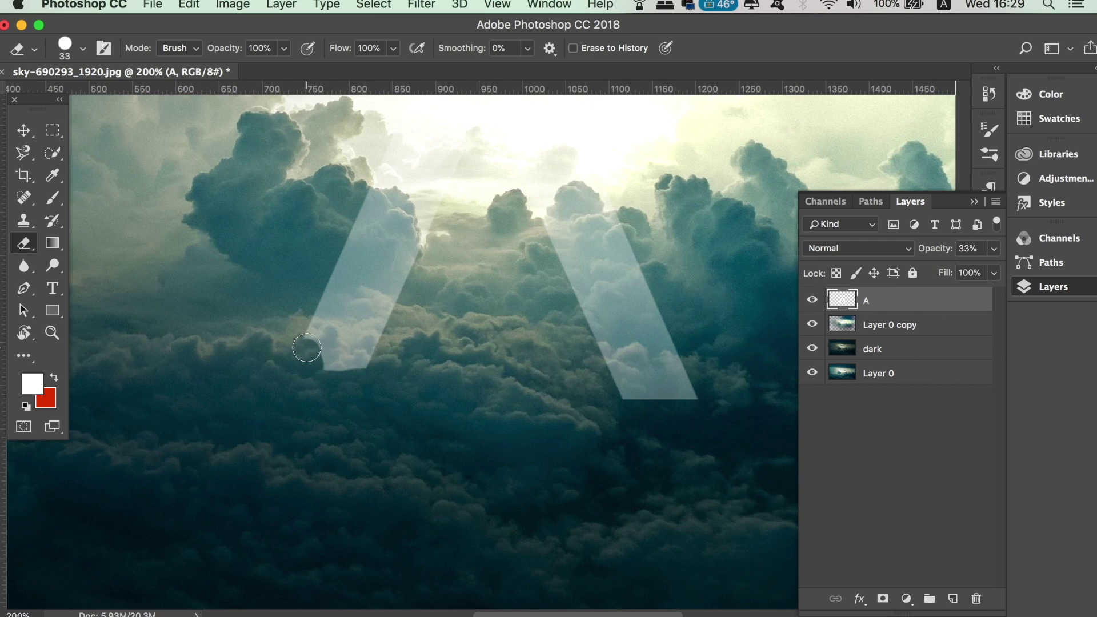
pyautogui.click(84, 49)
pyautogui.moveTo(106, 103); pyautogui.dragTo(97, 103)
pyautogui.click(313, 334)
pyautogui.moveTo(318, 320)
pyautogui.mouseDown()
pyautogui.moveTo(372, 326)
pyautogui.moveTo(335, 374)
pyautogui.moveTo(355, 346)
pyautogui.mouseUp()
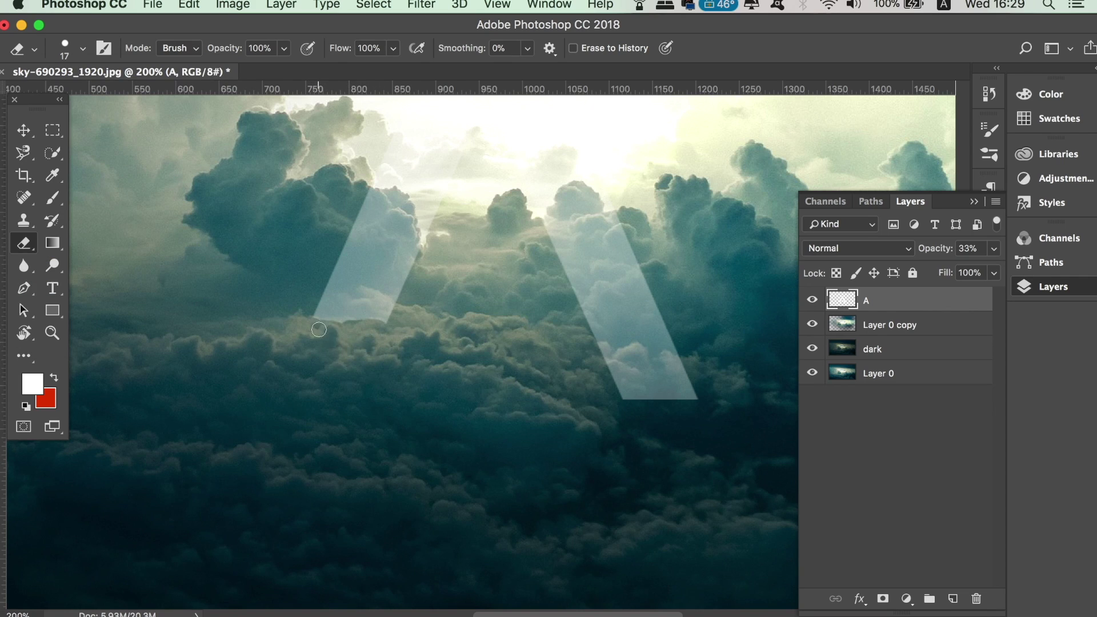
pyautogui.press('super+equal')
pyautogui.moveTo(285, 326)
pyautogui.mouseDown()
pyautogui.moveTo(232, 310)
pyautogui.moveTo(293, 314)
pyautogui.moveTo(279, 309)
pyautogui.moveTo(310, 265)
pyautogui.moveTo(318, 293)
pyautogui.mouseUp()
pyautogui.press('super+minus')
pyautogui.moveTo(477, 343)
pyautogui.mouseDown()
pyautogui.moveTo(528, 305)
pyautogui.moveTo(494, 332)
pyautogui.moveTo(475, 377)
pyautogui.moveTo(519, 329)
pyautogui.moveTo(475, 340)
pyautogui.moveTo(460, 331)
pyautogui.moveTo(523, 365)
pyautogui.moveTo(564, 401)
pyautogui.mouseUp()
pyautogui.press(']')
pyautogui.press(']')
pyautogui.press(']')
pyautogui.press(']')
pyautogui.press(']')
pyautogui.press('super+minus')
pyautogui.press('super+minus')
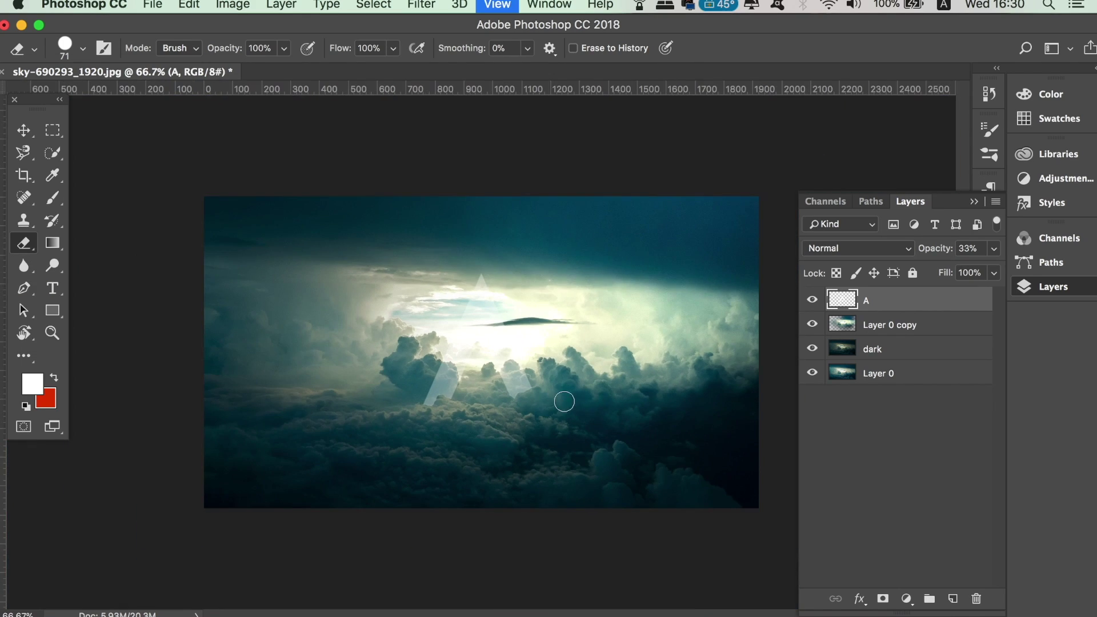
# Set the A copy layer to 100% opacity in Overlay blend mode and show its fx effects list
pyautogui.click(25, 131)
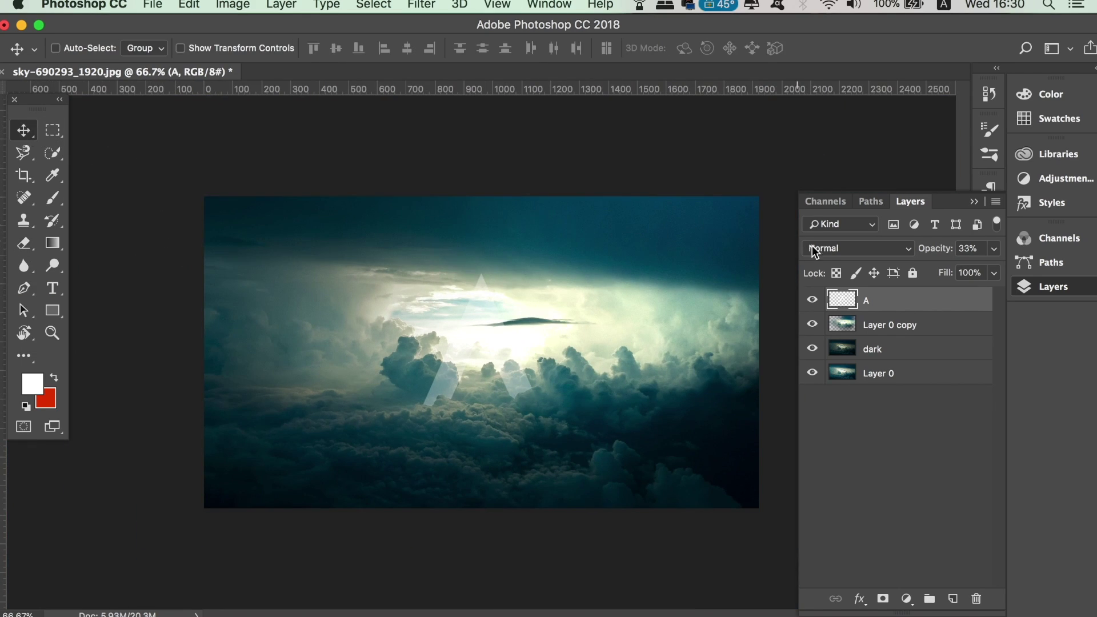
pyautogui.click(994, 248)
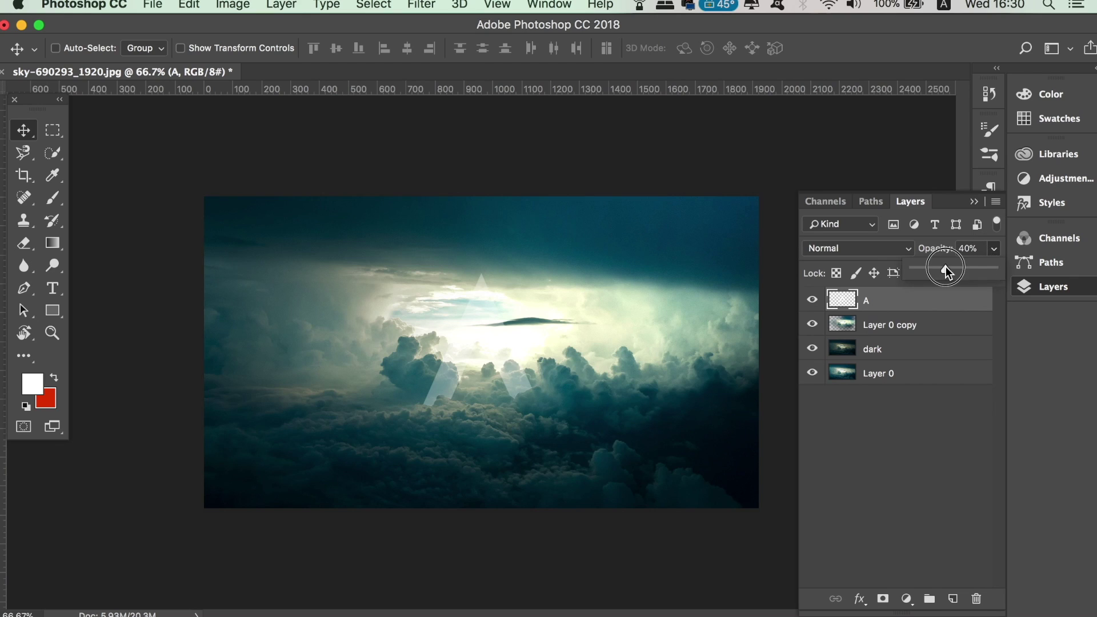
pyautogui.moveTo(938, 268); pyautogui.dragTo(993, 268)
pyautogui.press('super+plus')
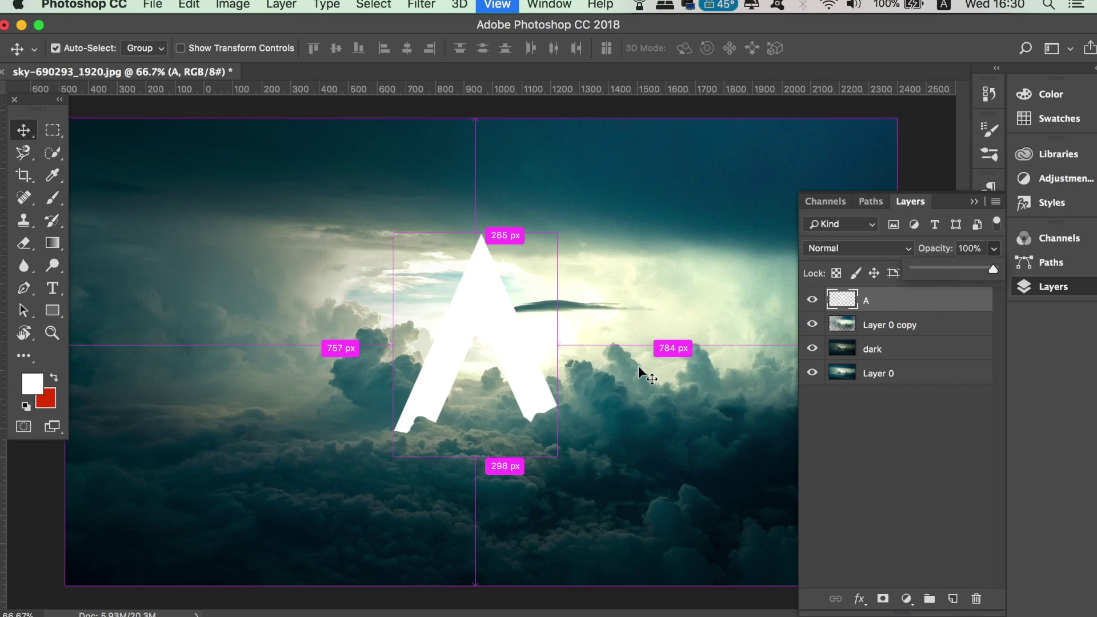
pyautogui.click(886, 249)
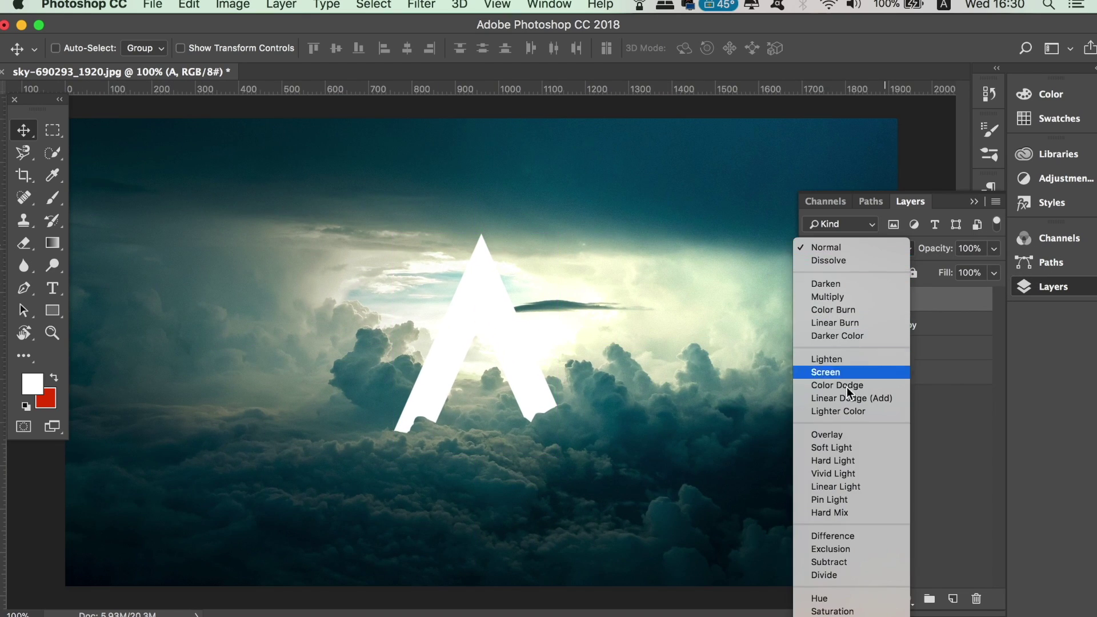
pyautogui.click(837, 437)
pyautogui.press('super+minus')
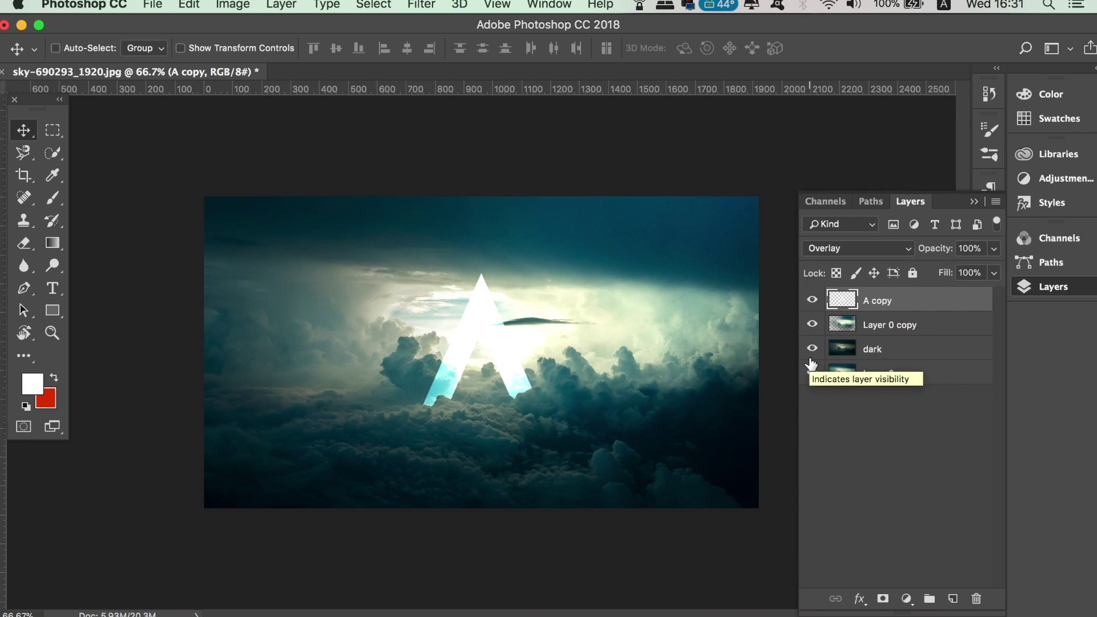
pyautogui.press('super+plus')
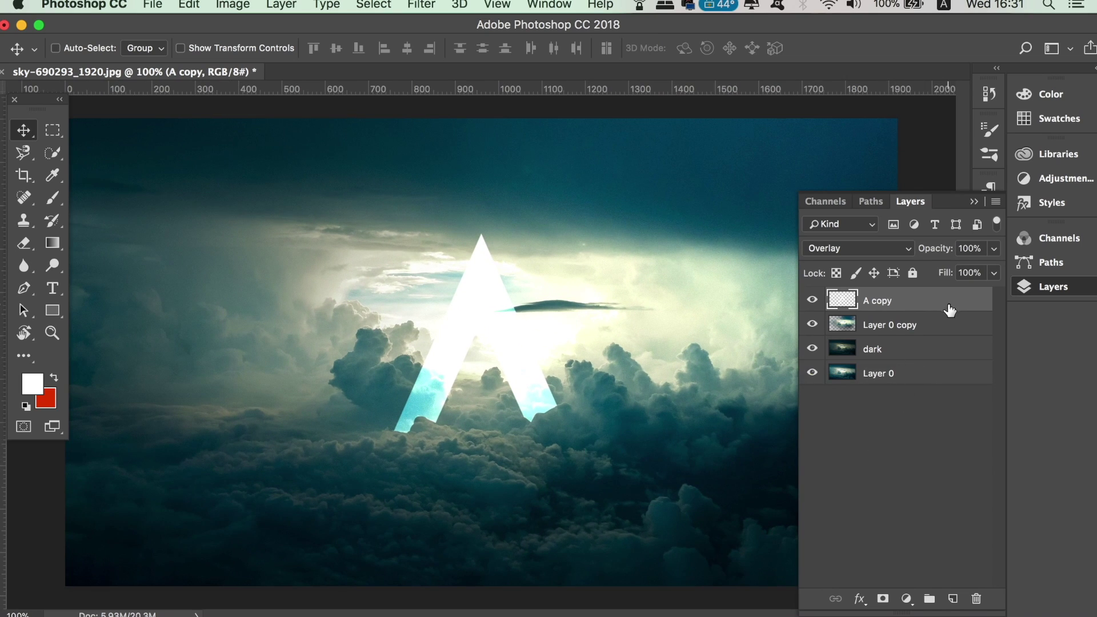
pyautogui.click(859, 599)
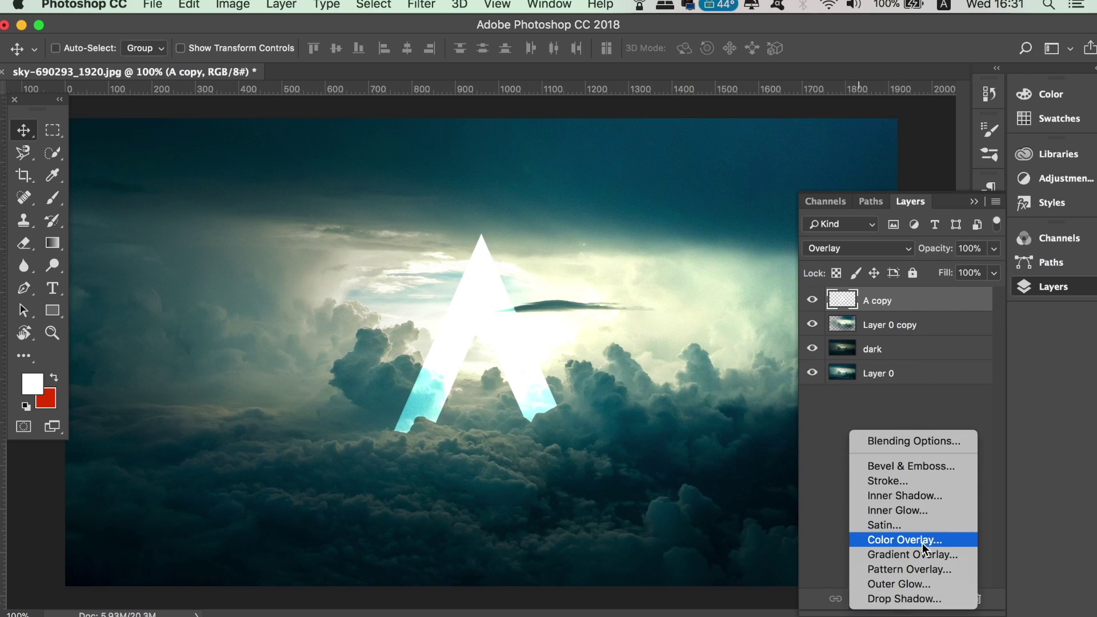
# Add an Outer Glow to the A copy letter with a near-white glow colour
pyautogui.click(916, 584)
pyautogui.moveTo(485, 119); pyautogui.dragTo(934, 197)
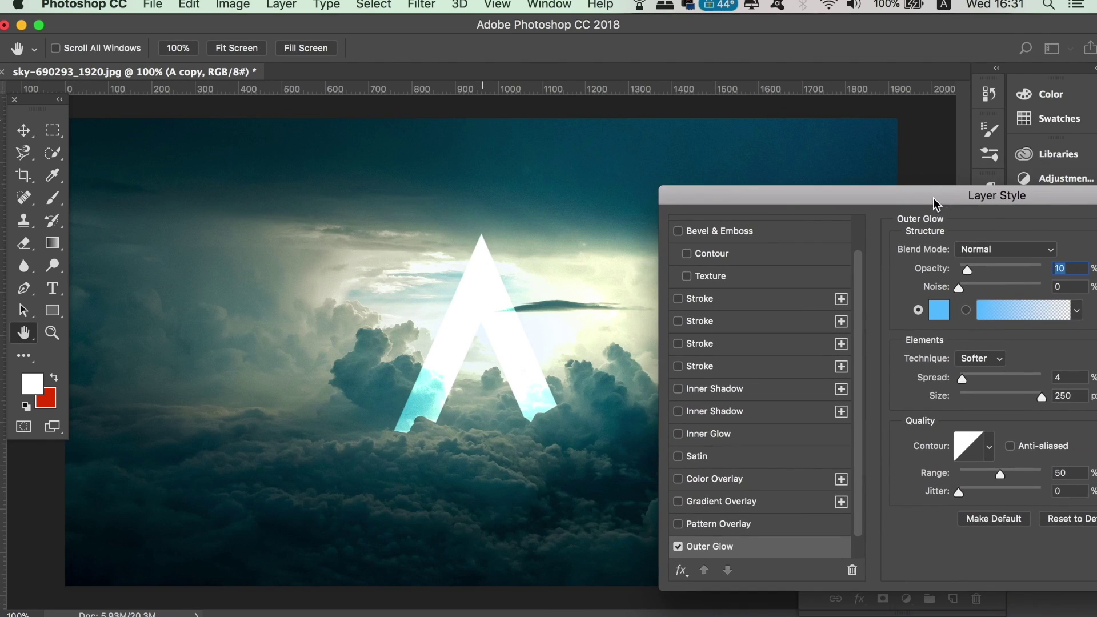
pyautogui.click(940, 312)
pyautogui.moveTo(389, 239); pyautogui.dragTo(342, 184)
pyautogui.click(690, 177)
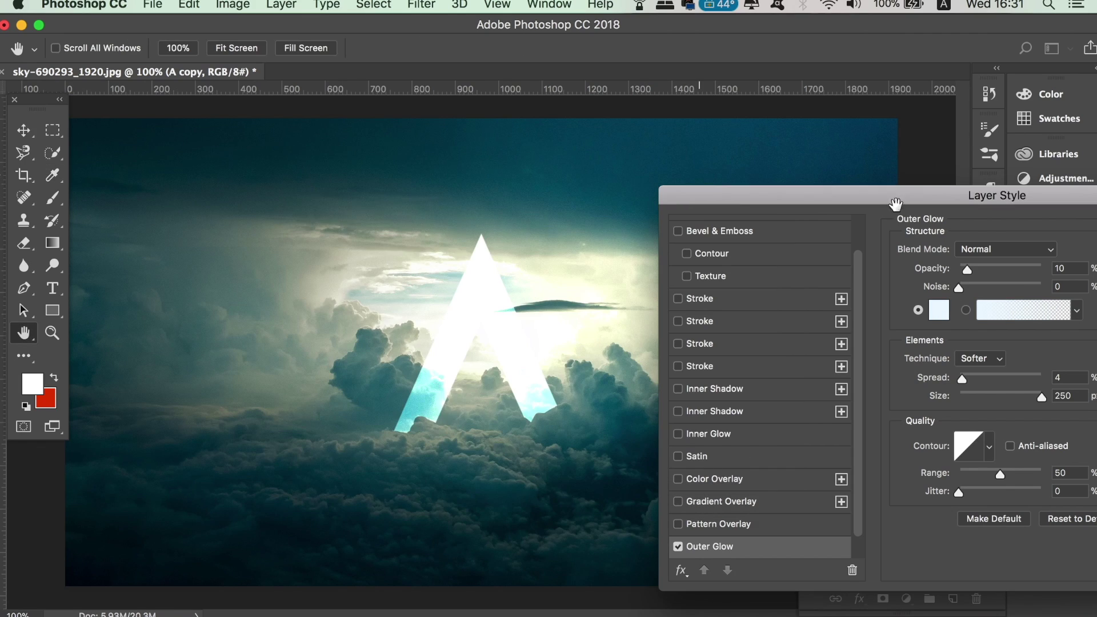
# Set the glow to 84% opacity, 8% spread and 62 px size, and apply it
pyautogui.moveTo(1005, 270); pyautogui.dragTo(1028, 266)
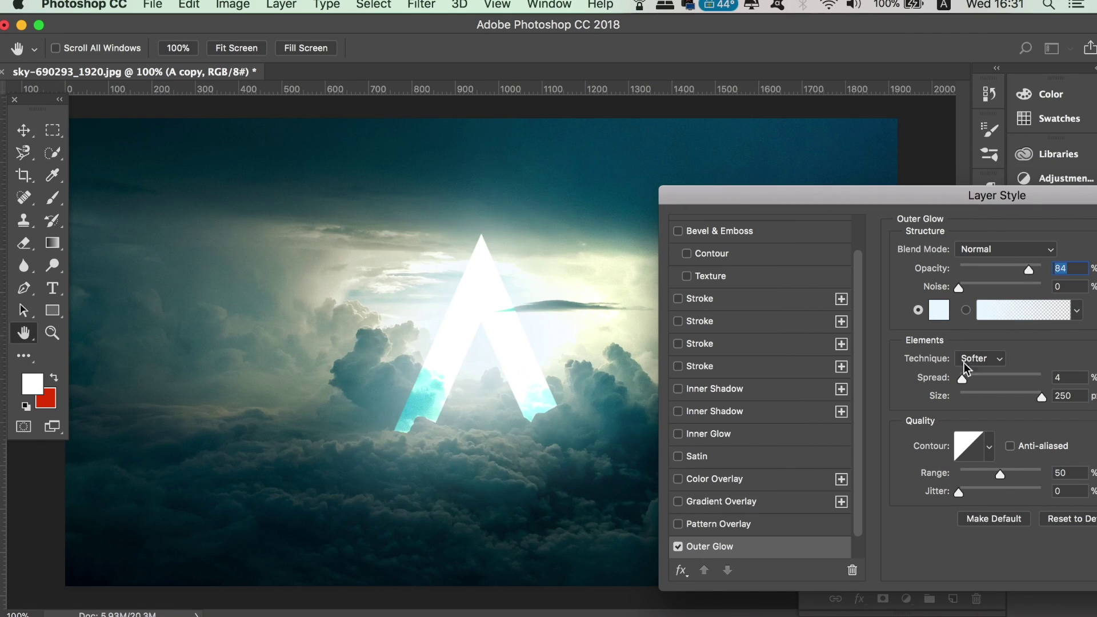
pyautogui.click(979, 395)
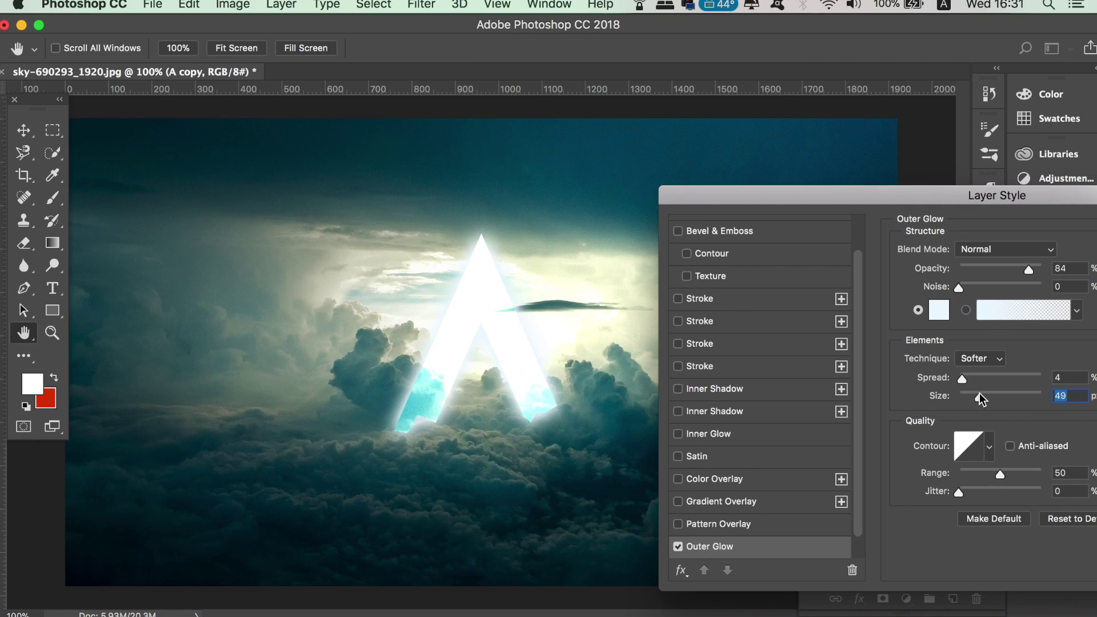
pyautogui.moveTo(981, 396); pyautogui.dragTo(985, 396)
pyautogui.click(966, 378)
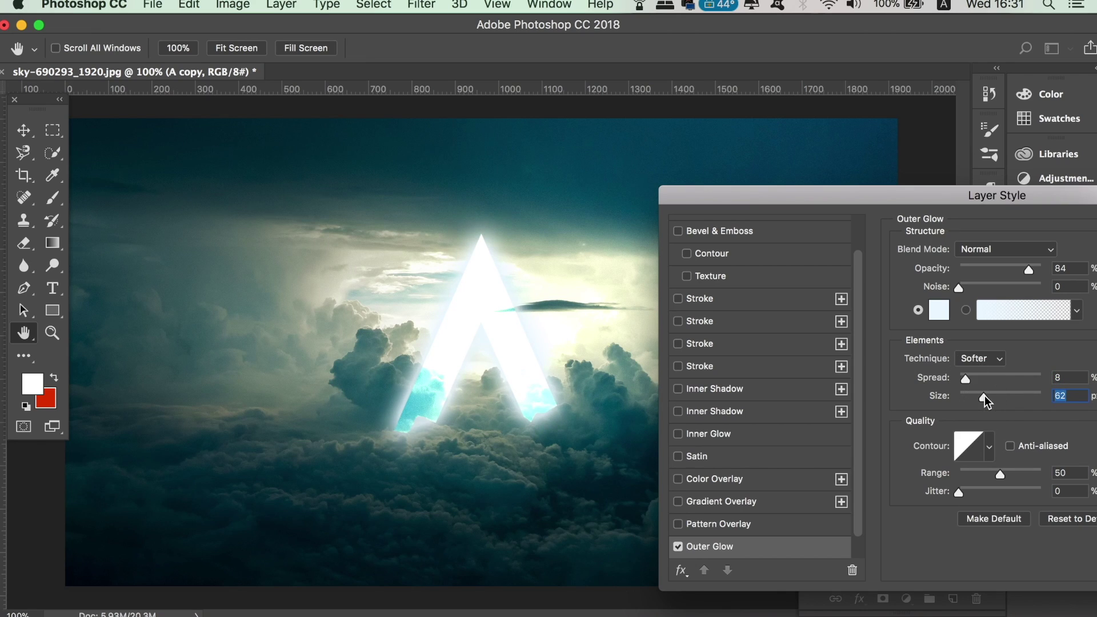
pyautogui.moveTo(1009, 211); pyautogui.dragTo(851, 309)
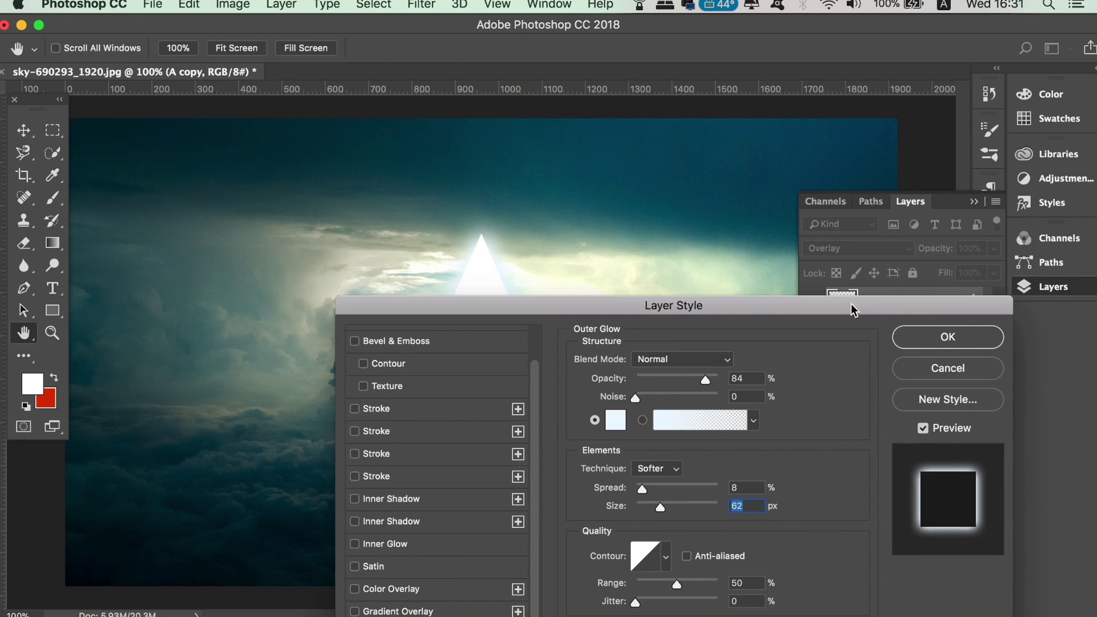
pyautogui.click(934, 338)
pyautogui.press('super+minus')
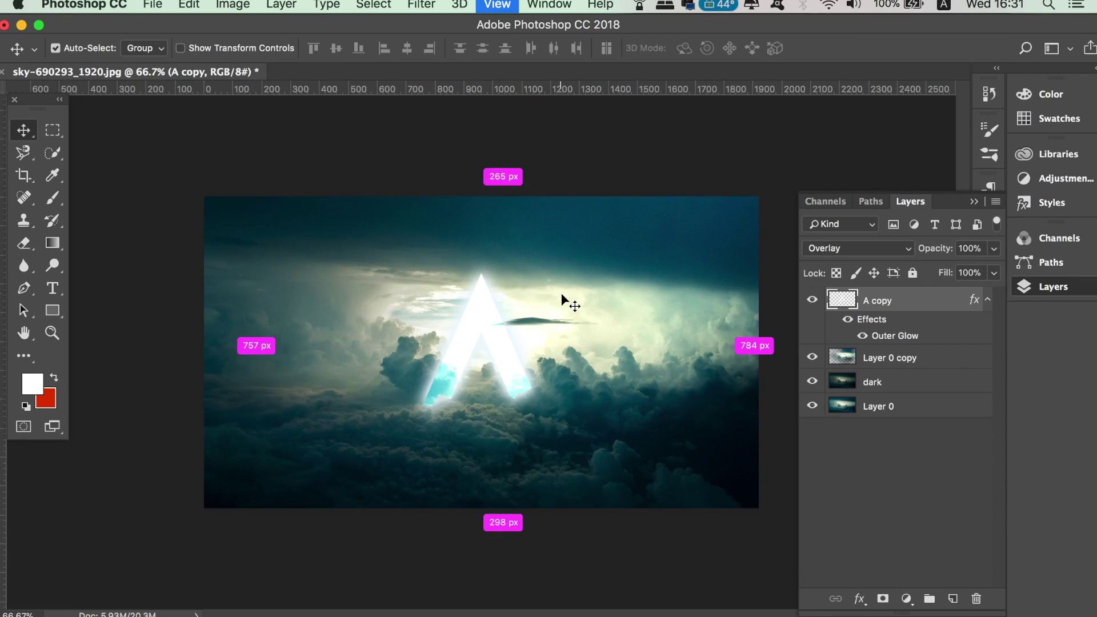
# Add a new empty layer named 'highlights' above A copy
pyautogui.press('super+plus')
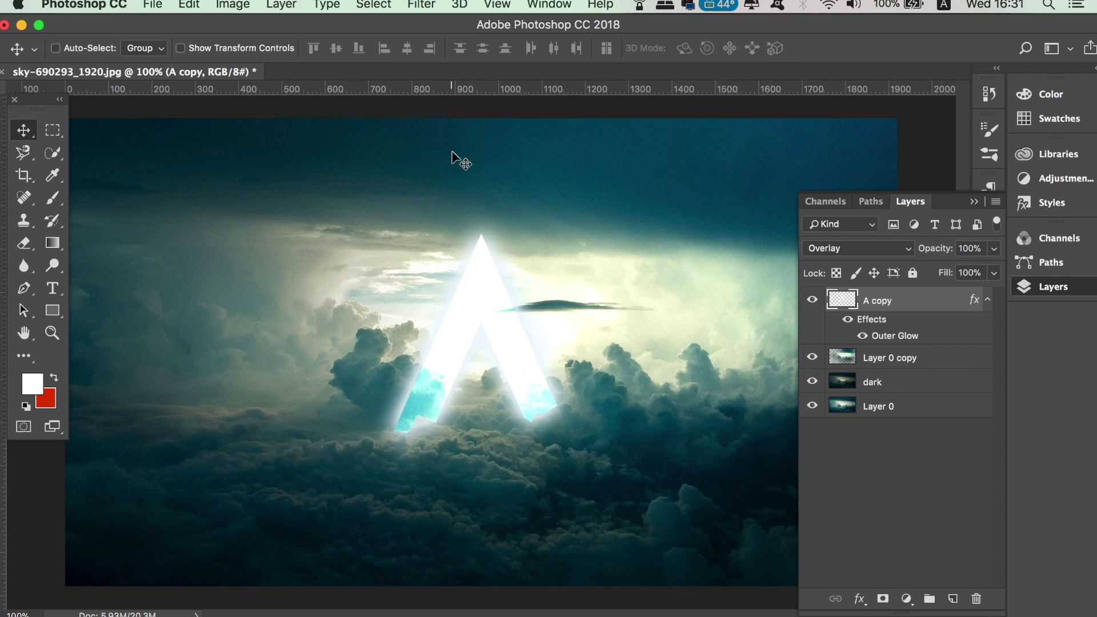
pyautogui.click(282, 5)
pyautogui.moveTo(289, 24)
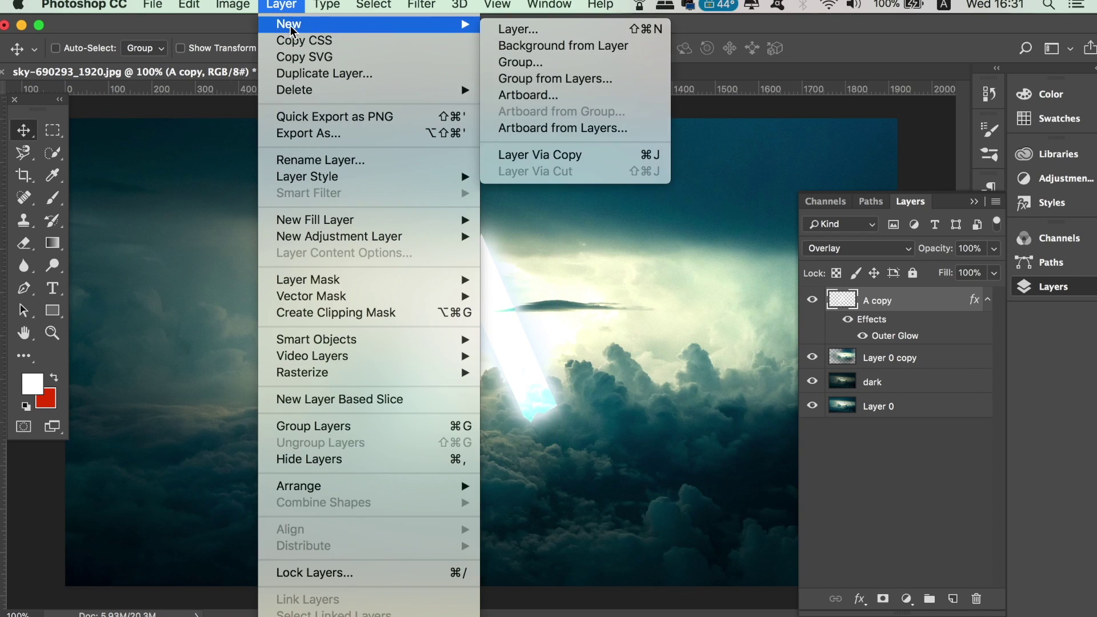
pyautogui.click(533, 33)
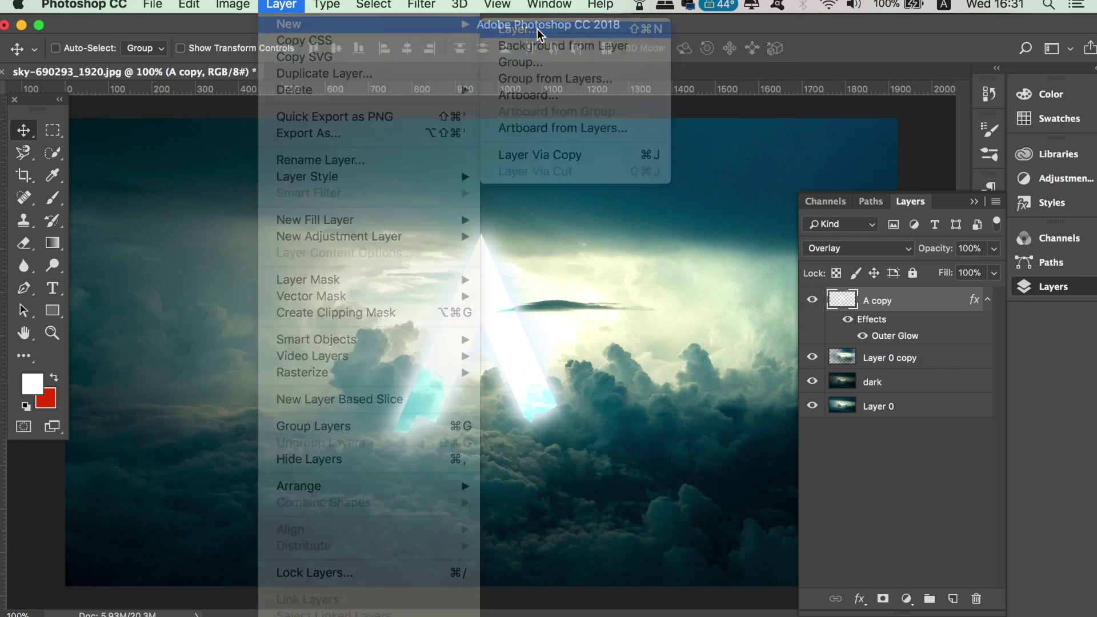
pyautogui.write('highlights')
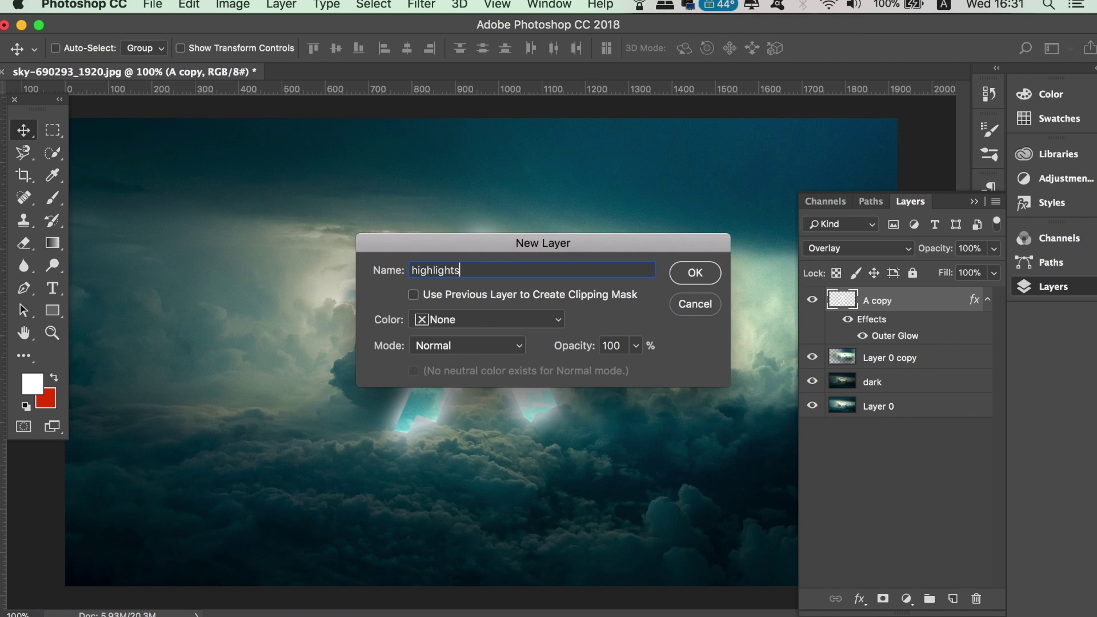
pyautogui.press('Return')
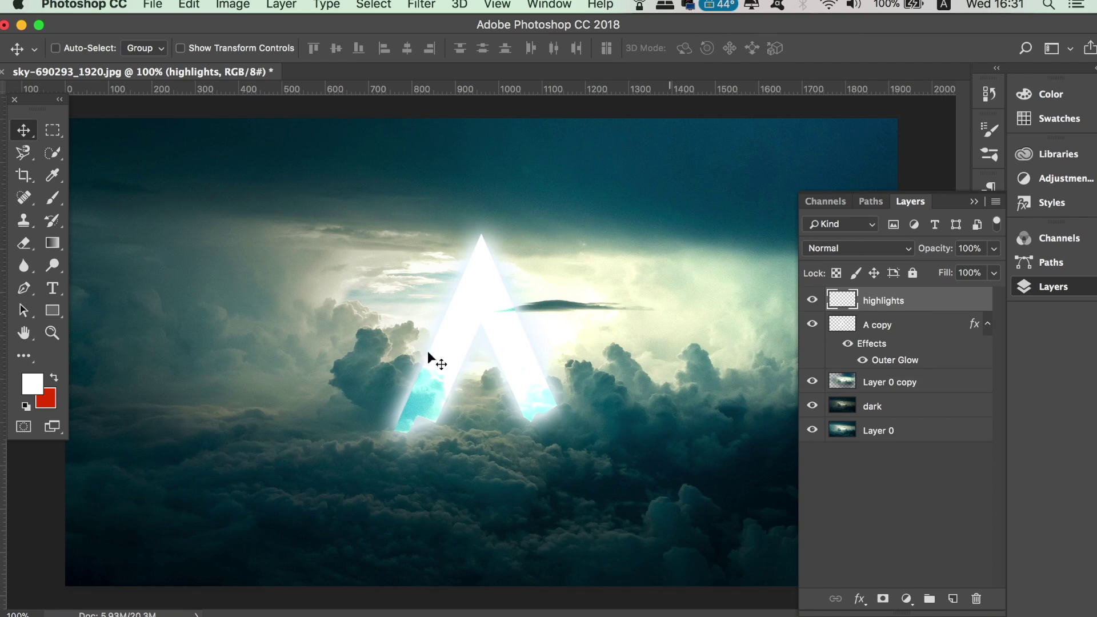
# Sample a light blue from the clouds, then set the paint colour back to white
pyautogui.click(53, 177)
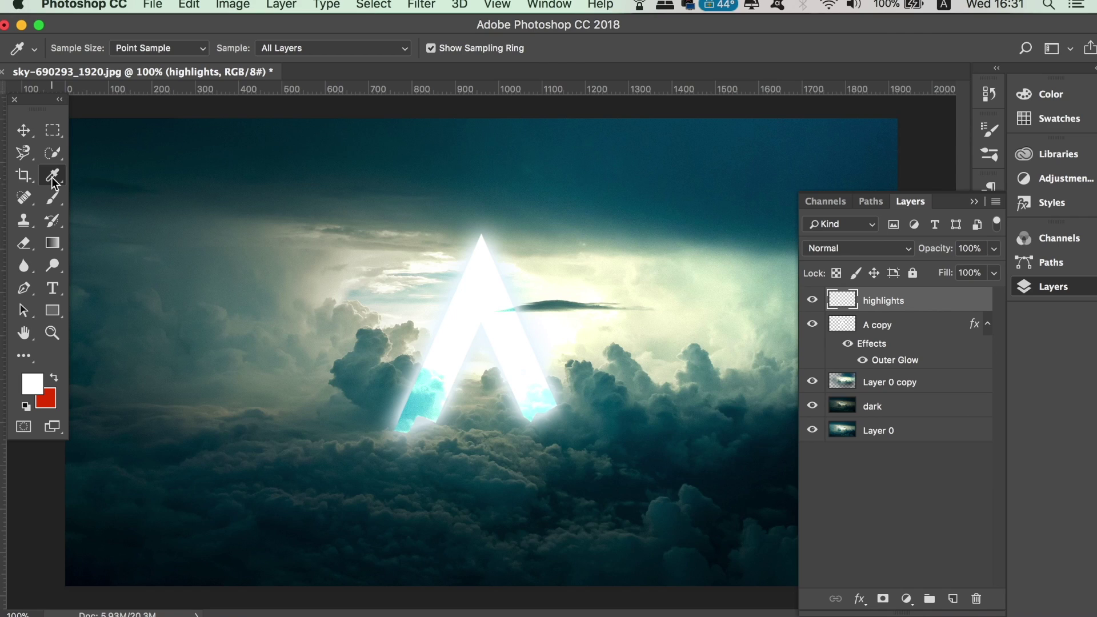
pyautogui.click(403, 404)
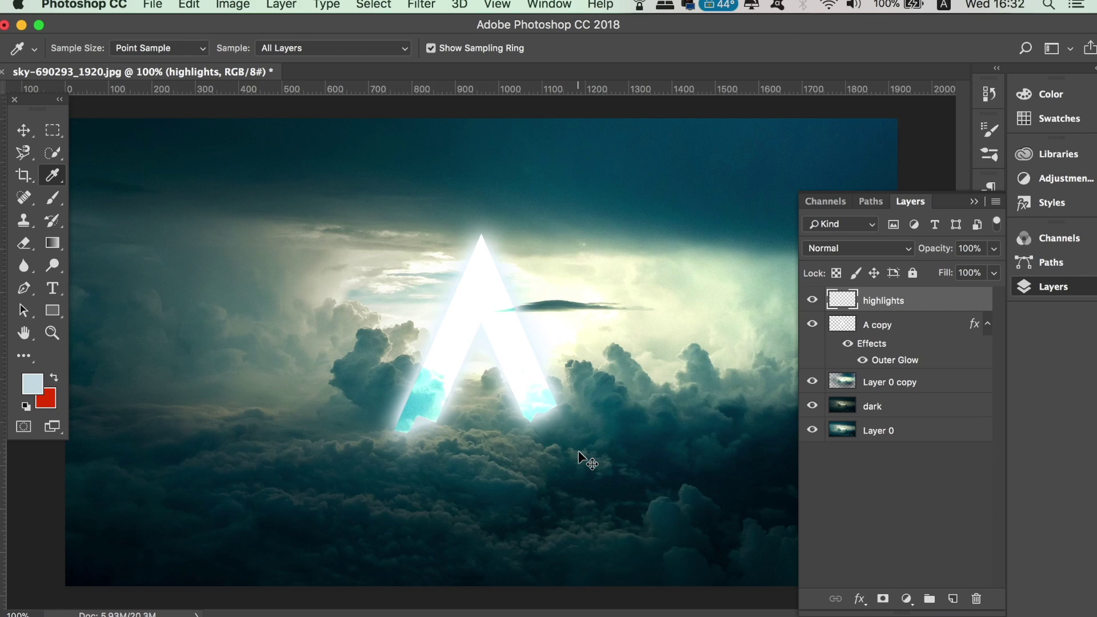
pyautogui.press('super+equal')
pyautogui.click(562, 435)
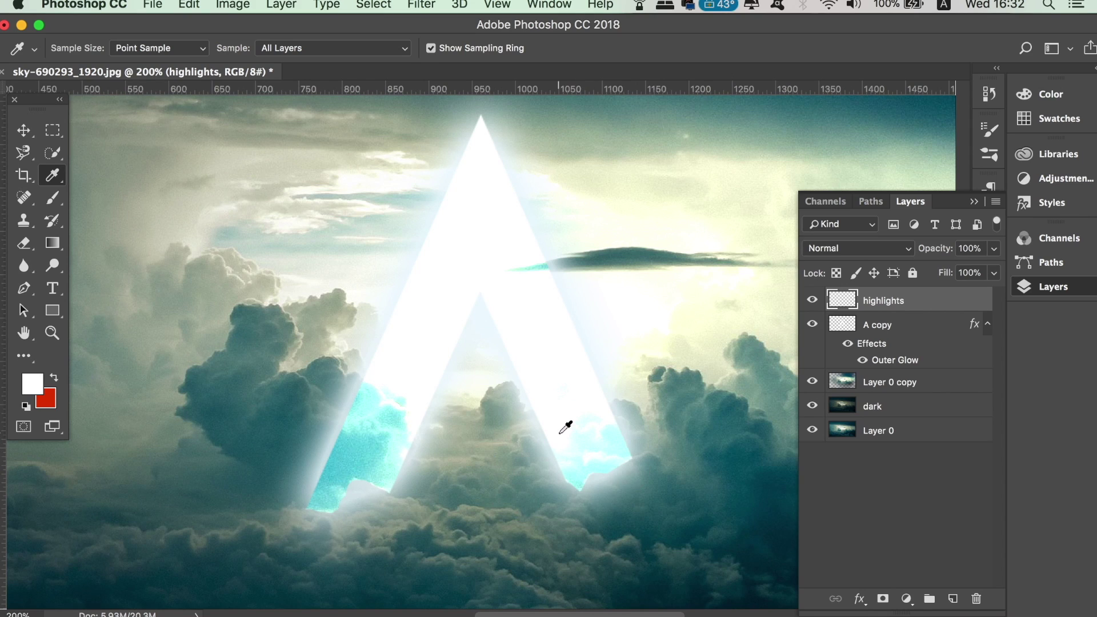
# Select a soft round brush, lower its opacity to 4%, and adjust its size
pyautogui.click(52, 199)
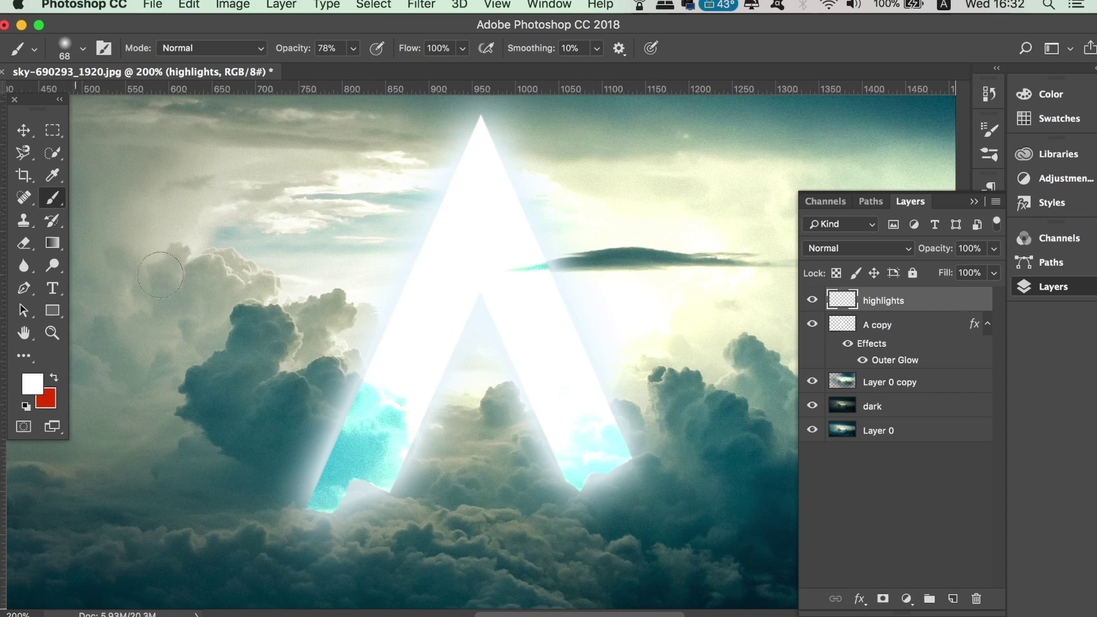
pyautogui.click(82, 48)
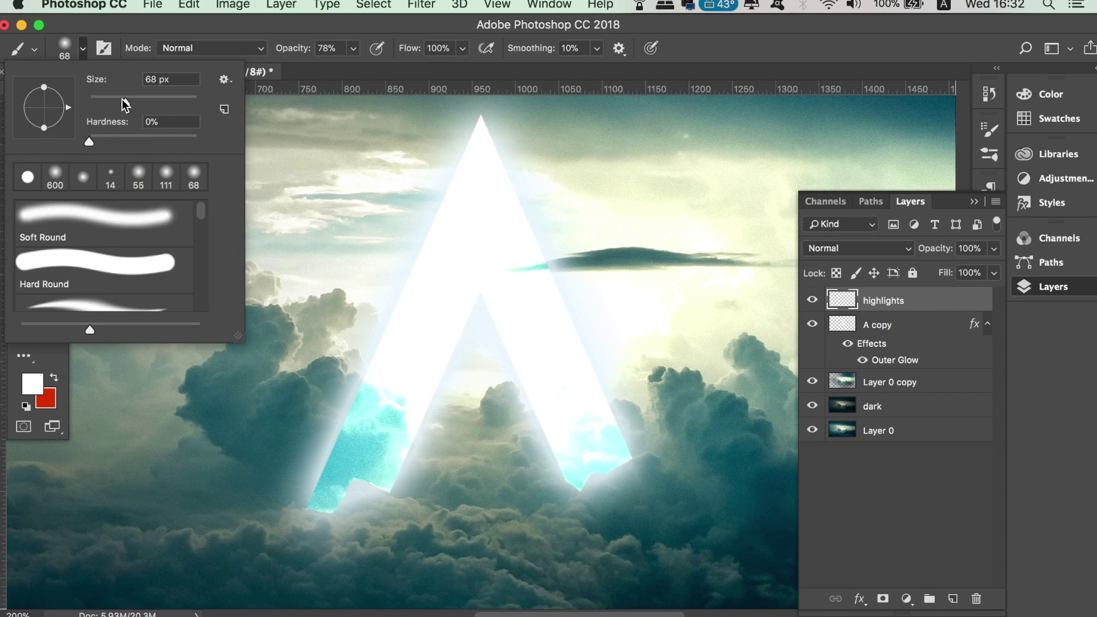
pyautogui.click(353, 48)
pyautogui.moveTo(356, 68); pyautogui.dragTo(310, 64)
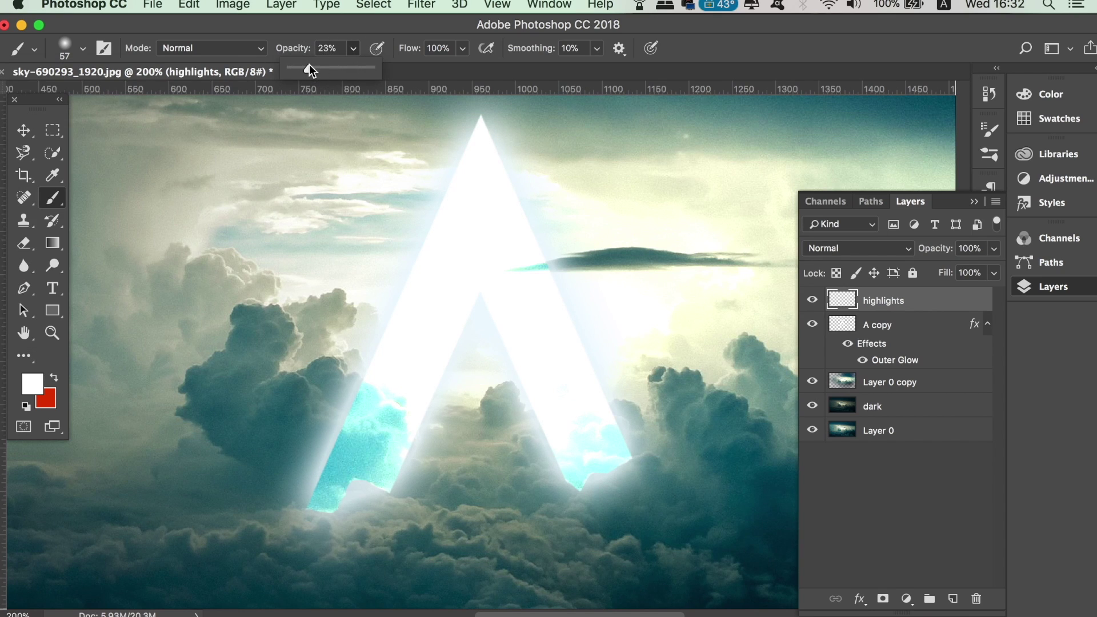
pyautogui.press('super+minus')
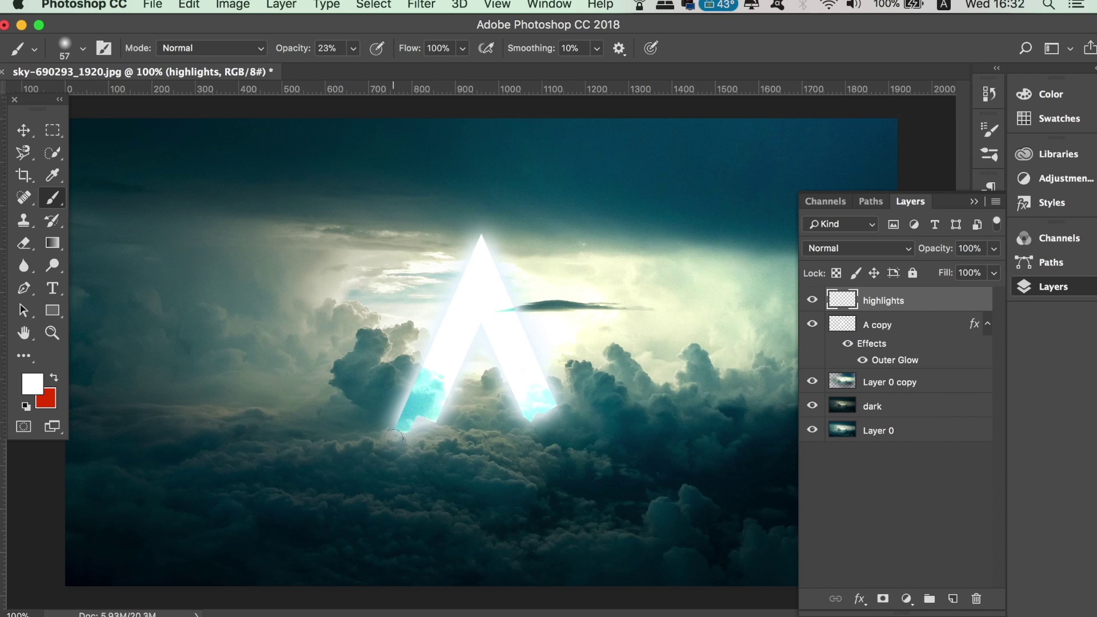
pyautogui.click(352, 48)
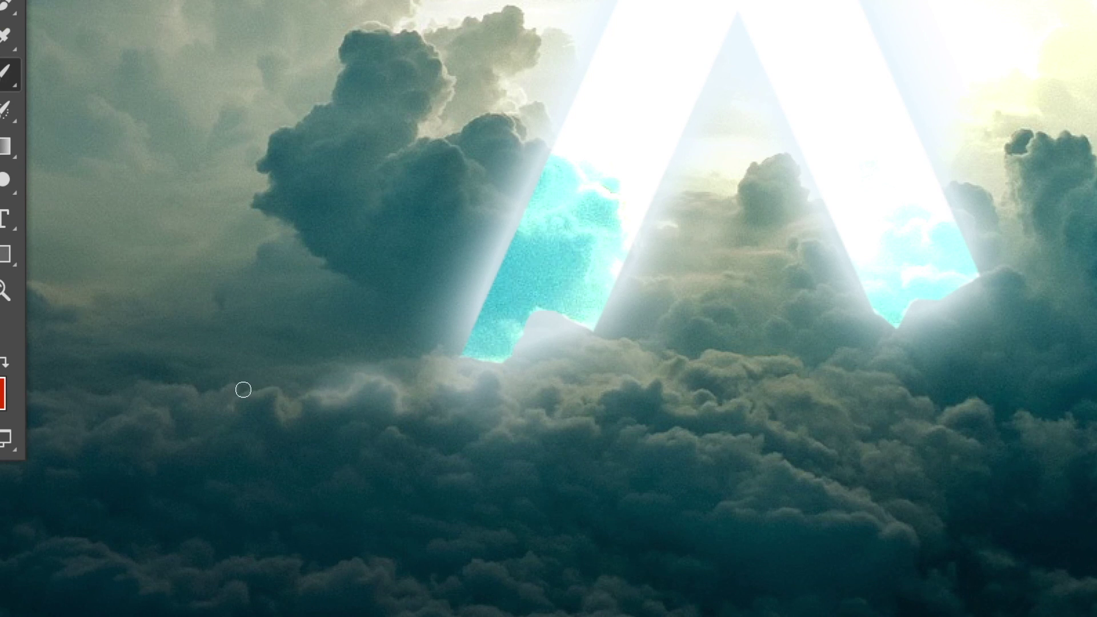
pyautogui.press('[')
pyautogui.press('[')
pyautogui.press(']')
pyautogui.press(']')
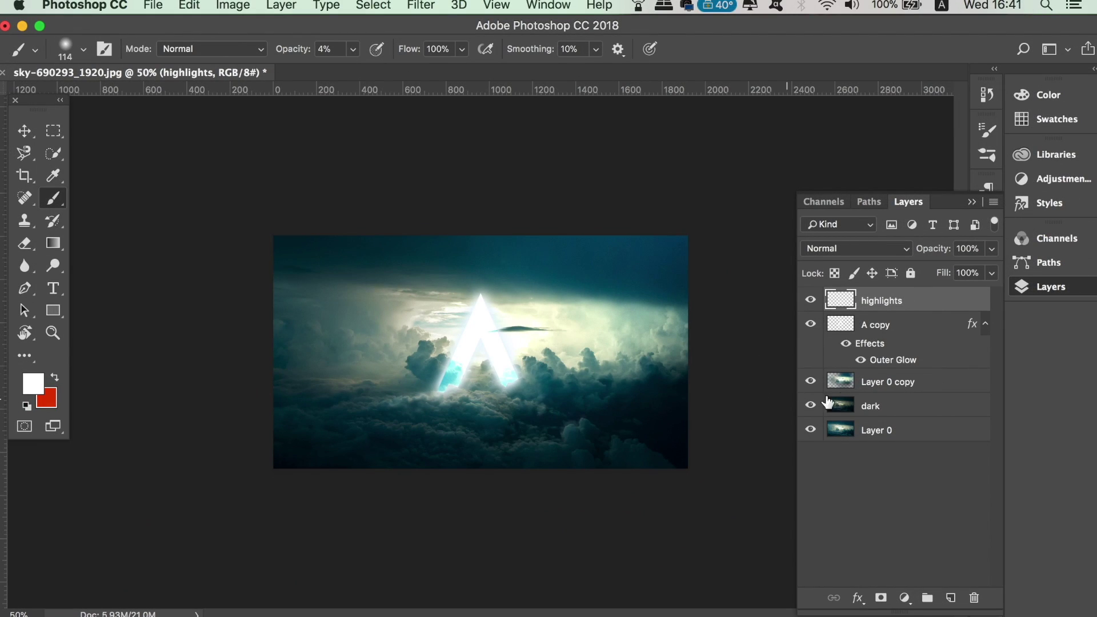
# Add a Color Overlay to the A copy layer in purple #9129a0
pyautogui.click(905, 326)
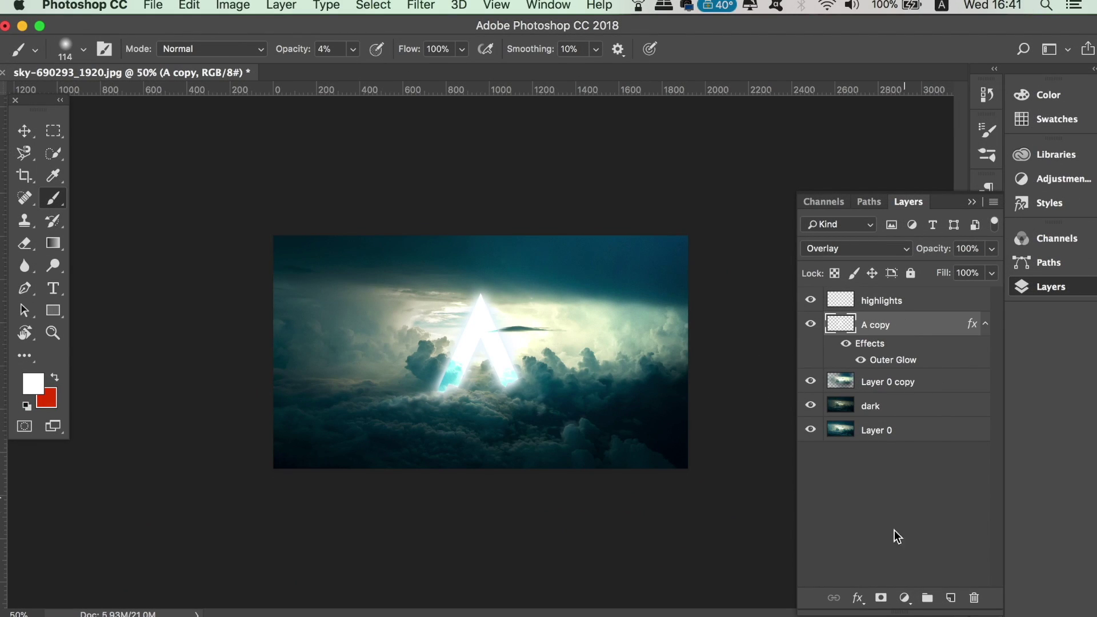
pyautogui.click(858, 598)
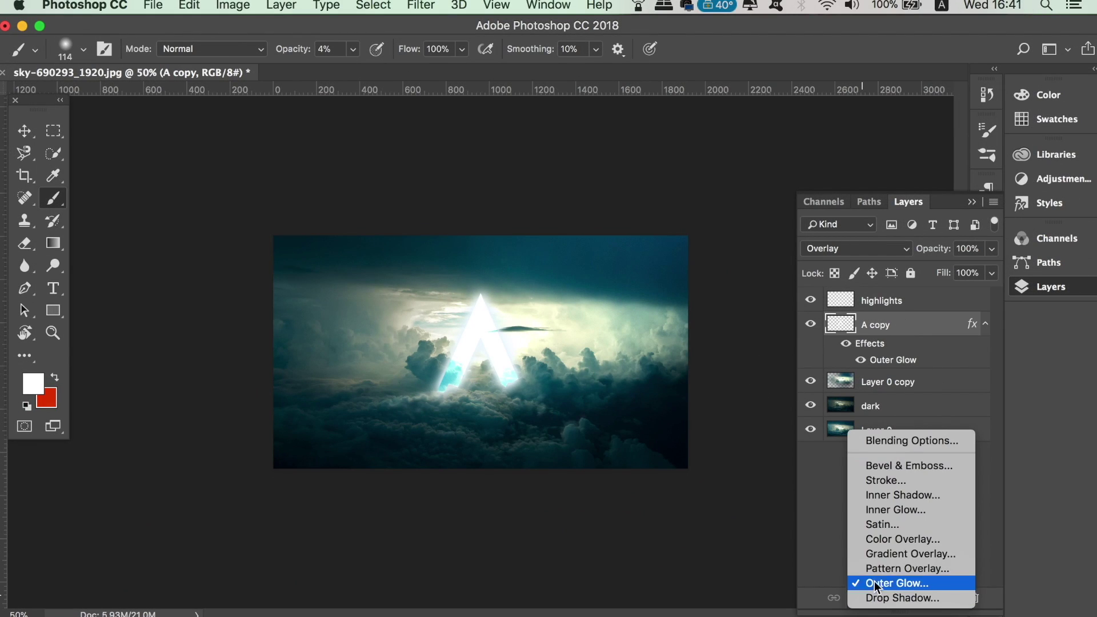
pyautogui.click(908, 539)
pyautogui.moveTo(588, 254); pyautogui.dragTo(752, 160)
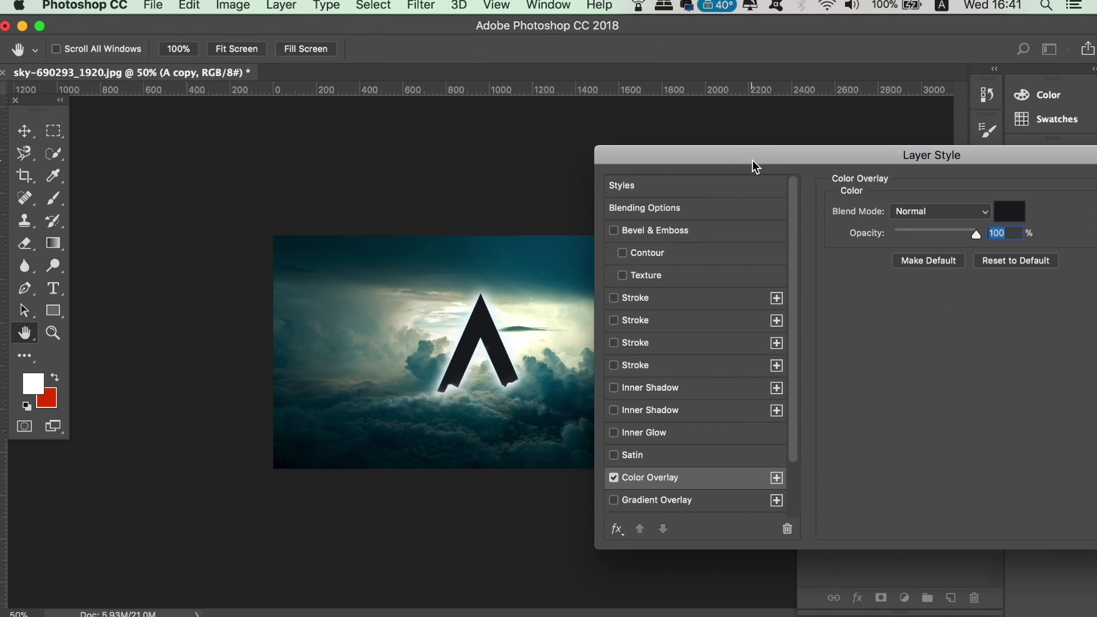
pyautogui.click(1009, 211)
pyautogui.click(875, 213)
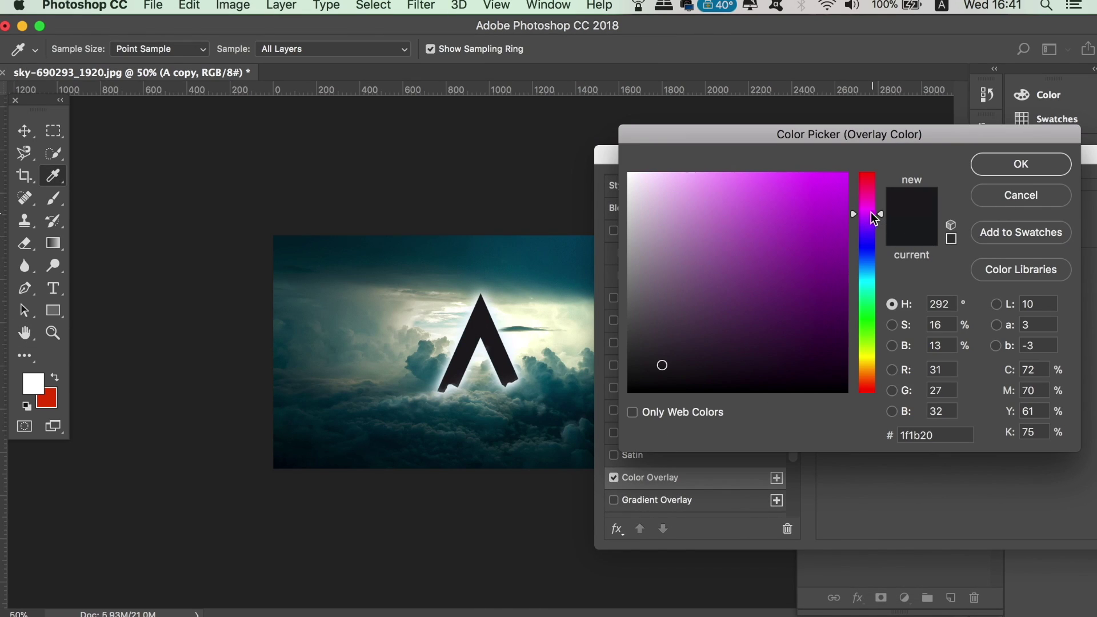
pyautogui.click(813, 294)
pyautogui.click(790, 253)
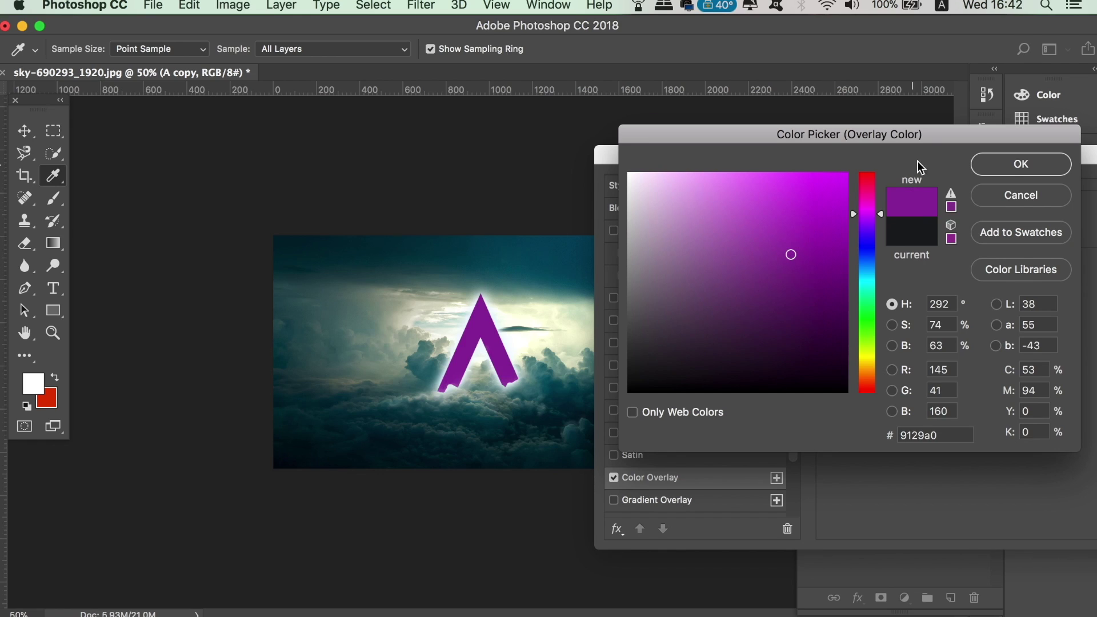
pyautogui.click(996, 163)
# Fade the purple overlay to about 17% opacity and apply it
pyautogui.moveTo(976, 234); pyautogui.dragTo(907, 235)
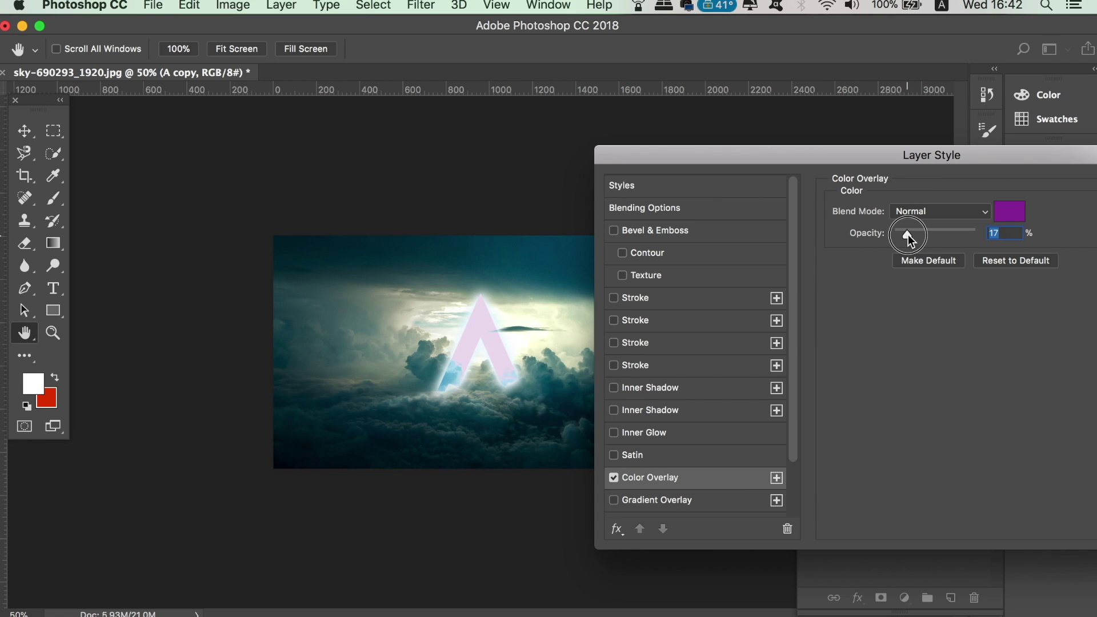
pyautogui.moveTo(889, 155); pyautogui.dragTo(829, 191)
pyautogui.click(1091, 224)
pyautogui.press('b')
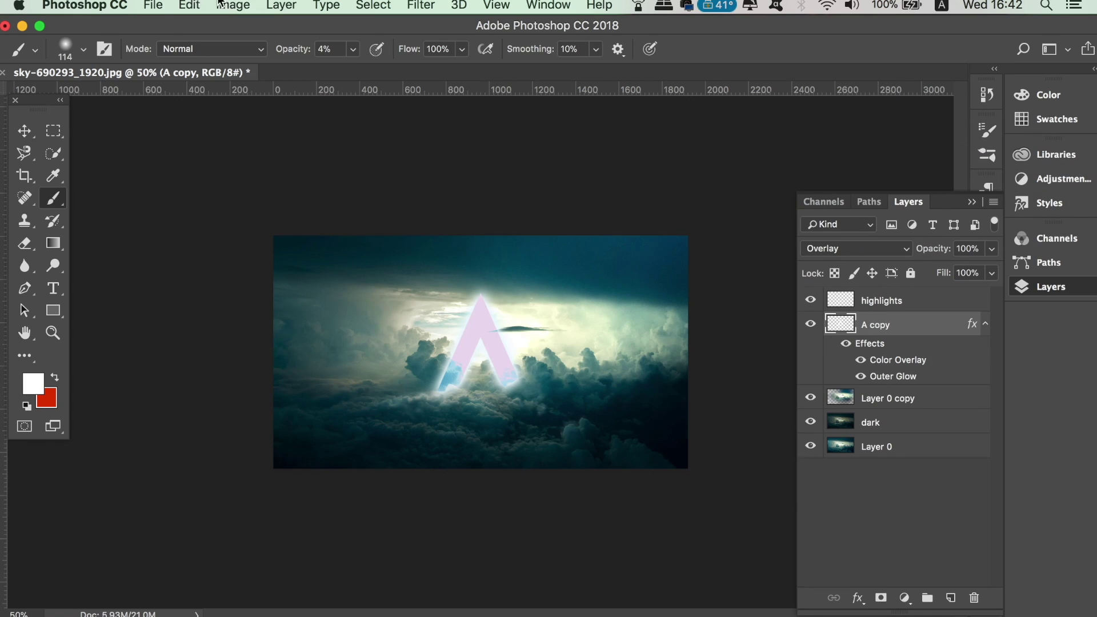
# Create a layer named 'lens flare' and move it below A copy
pyautogui.click(283, 6)
pyautogui.moveTo(294, 26)
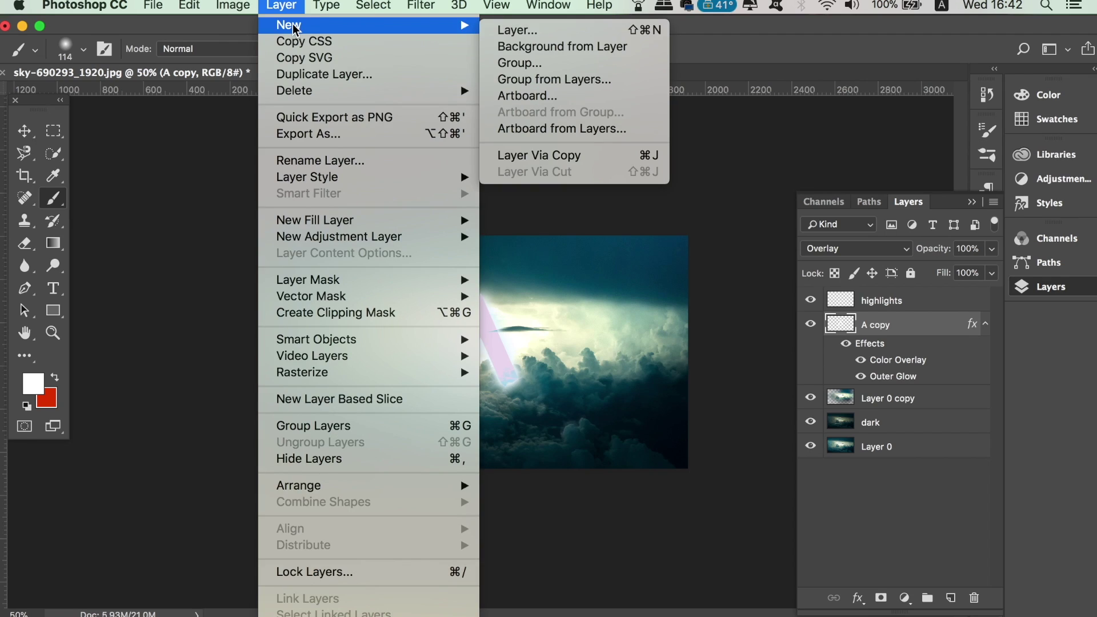
pyautogui.click(558, 33)
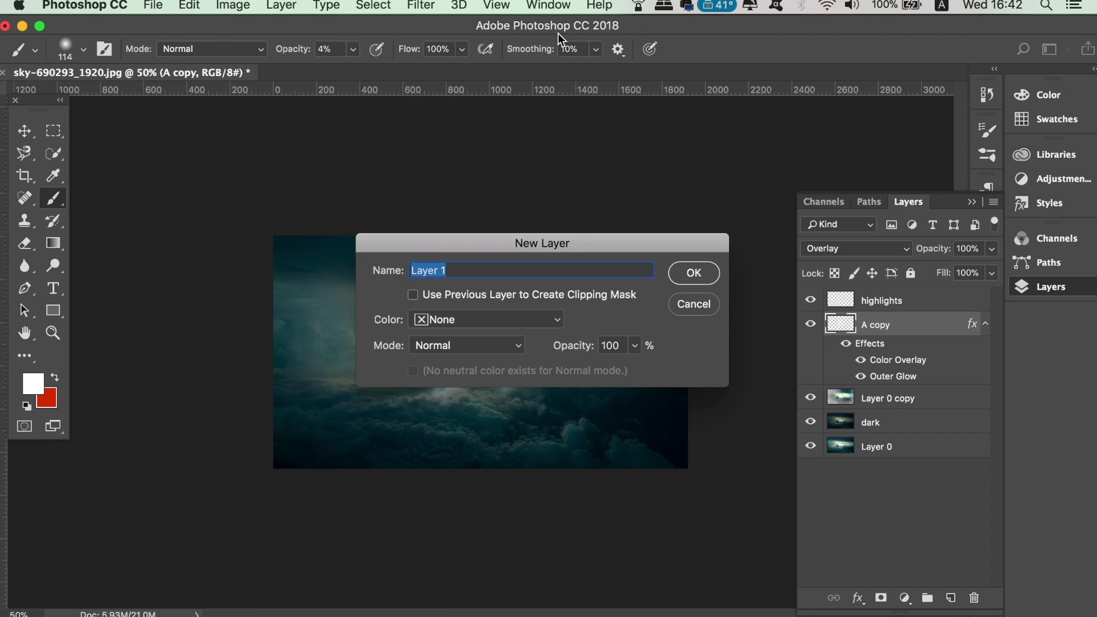
pyautogui.write('lens flare')
pyautogui.press('Return')
pyautogui.moveTo(911, 326); pyautogui.dragTo(912, 410)
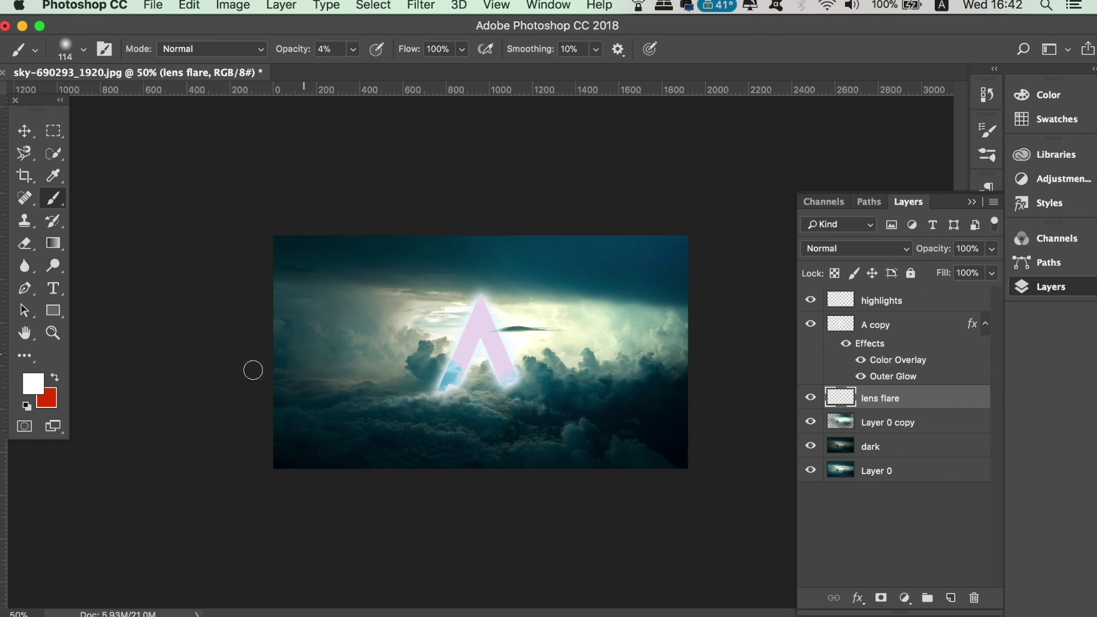
# Set the foreground colour to black and fill the lens flare layer with it
pyautogui.click(35, 383)
pyautogui.moveTo(663, 362); pyautogui.dragTo(612, 399)
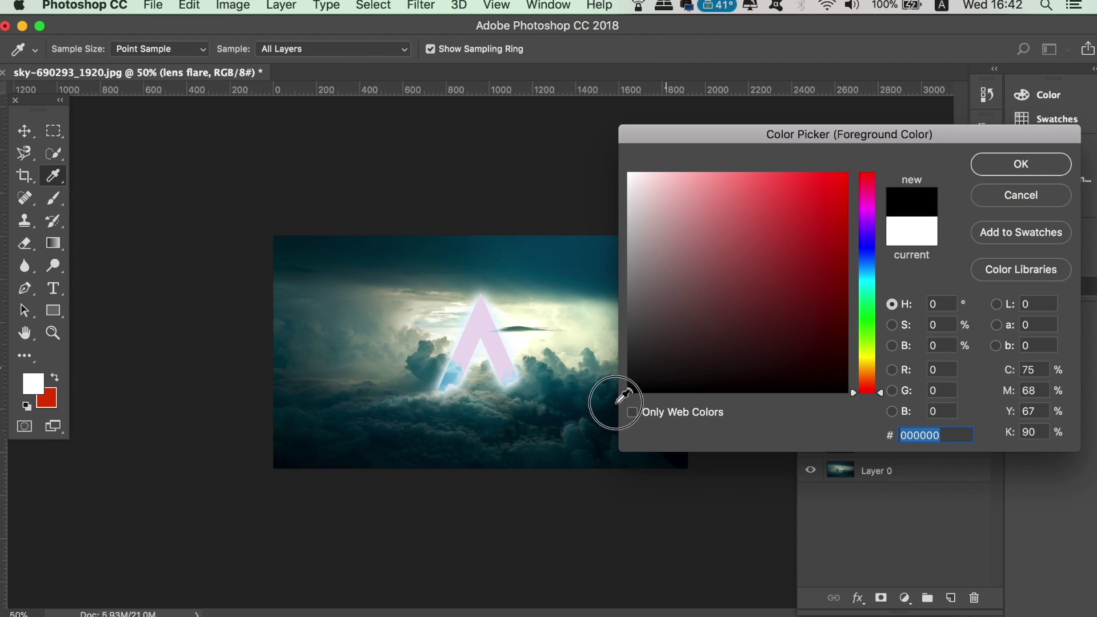
pyautogui.press('Return')
pyautogui.press('b')
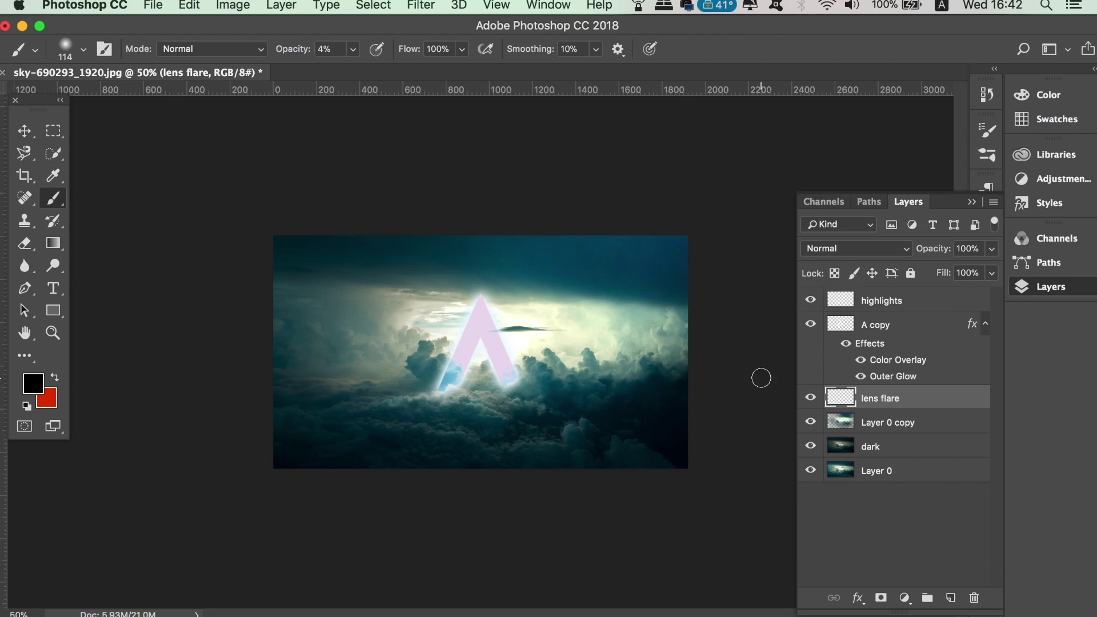
pyautogui.hotkey('alt', 'BackSpace')
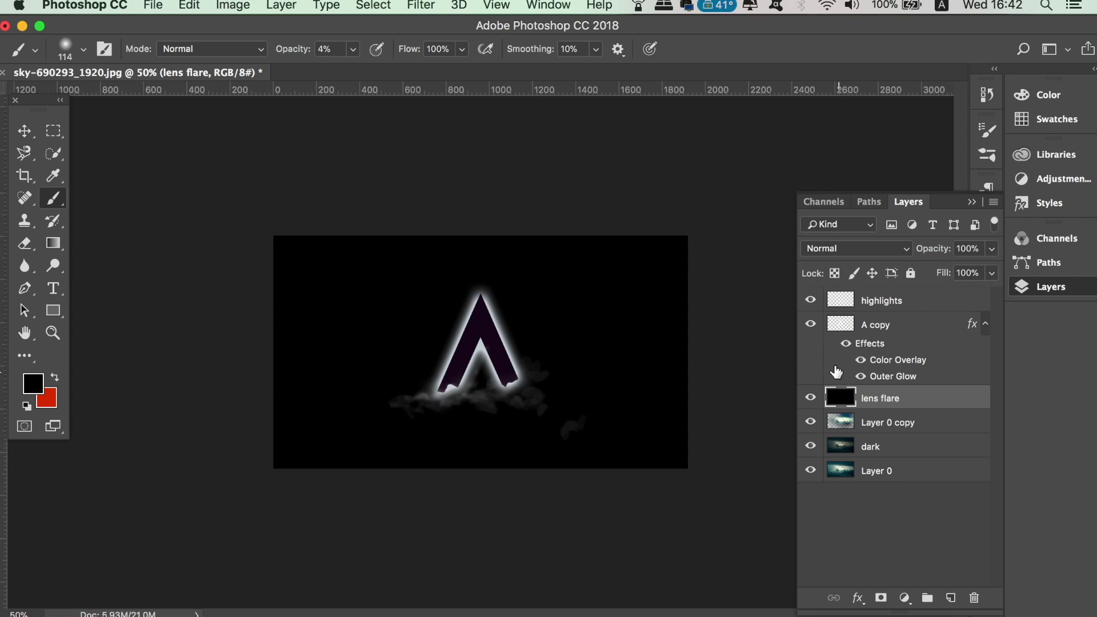
# Hide the glowing A and set the black layer's blend mode to Screen
pyautogui.click(810, 325)
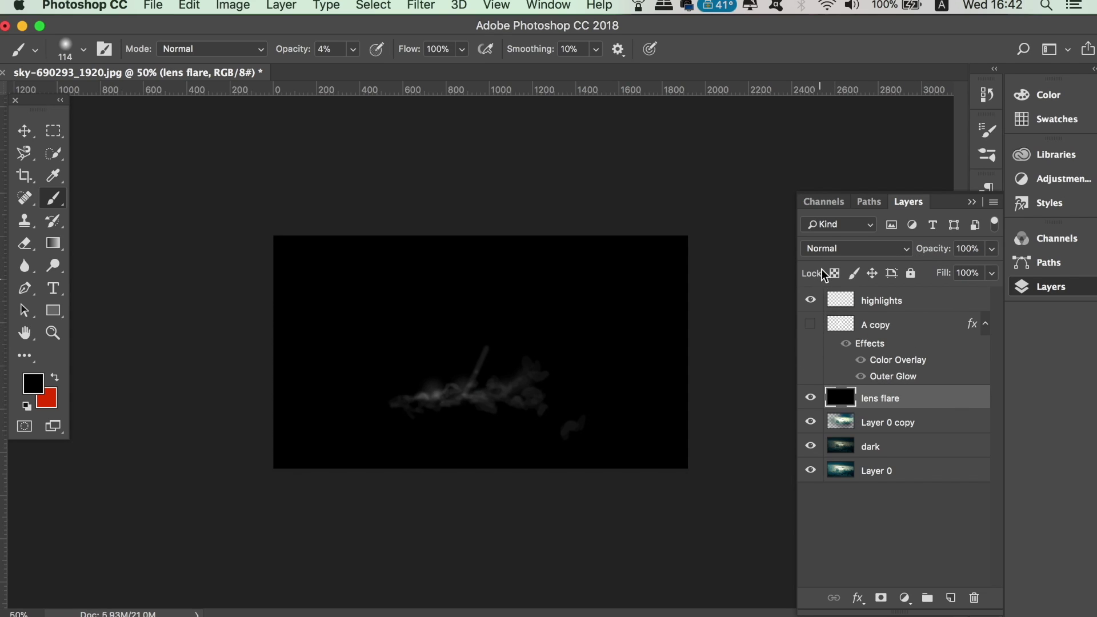
pyautogui.click(861, 247)
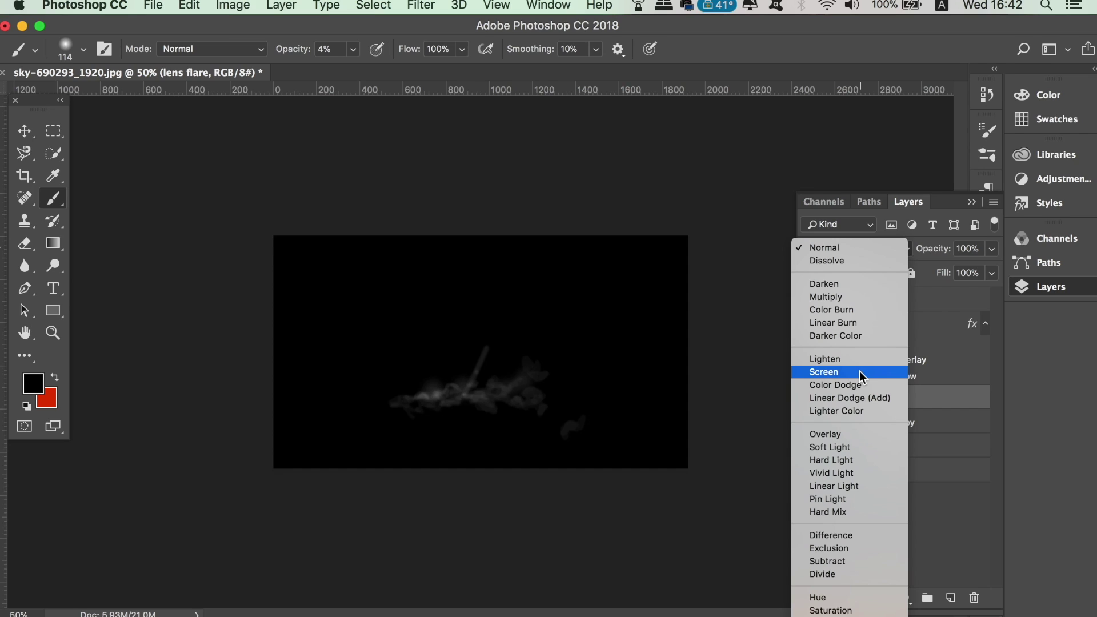
pyautogui.click(859, 371)
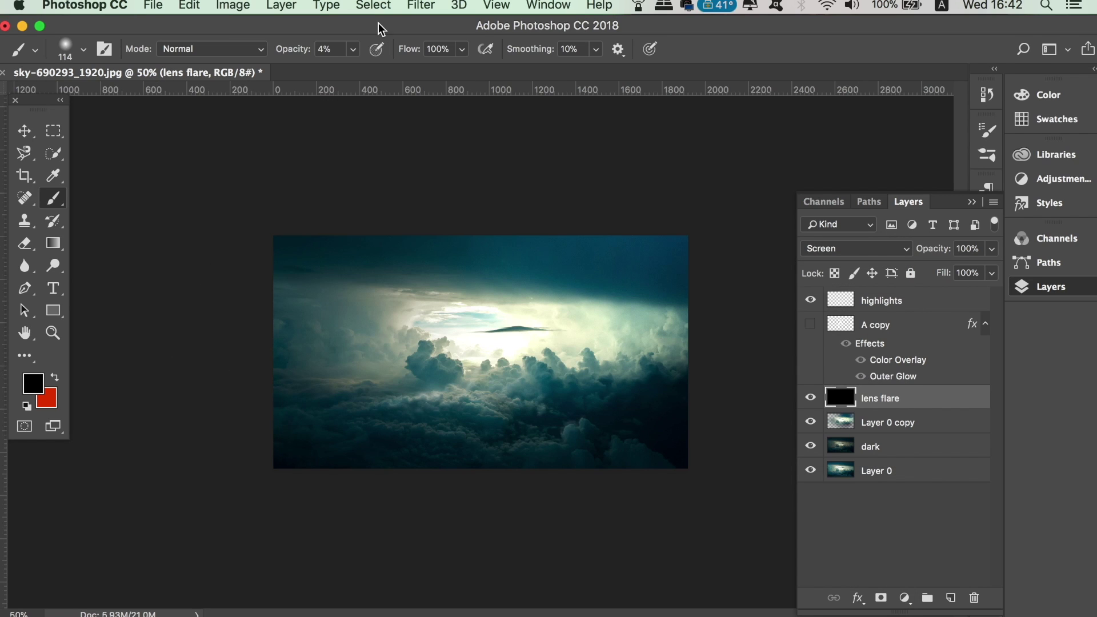
# Render a 105mm Prime lens flare at 113% brightness on the black layer
pyautogui.click(458, 6)
pyautogui.moveTo(477, 357)
pyautogui.moveTo(484, 325)
pyautogui.click(702, 434)
pyautogui.moveTo(473, 245)
pyautogui.mouseDown()
pyautogui.moveTo(439, 233)
pyautogui.moveTo(488, 241)
pyautogui.mouseUp()
pyautogui.click(429, 440)
pyautogui.click(422, 453)
pyautogui.moveTo(443, 394); pyautogui.dragTo(453, 397)
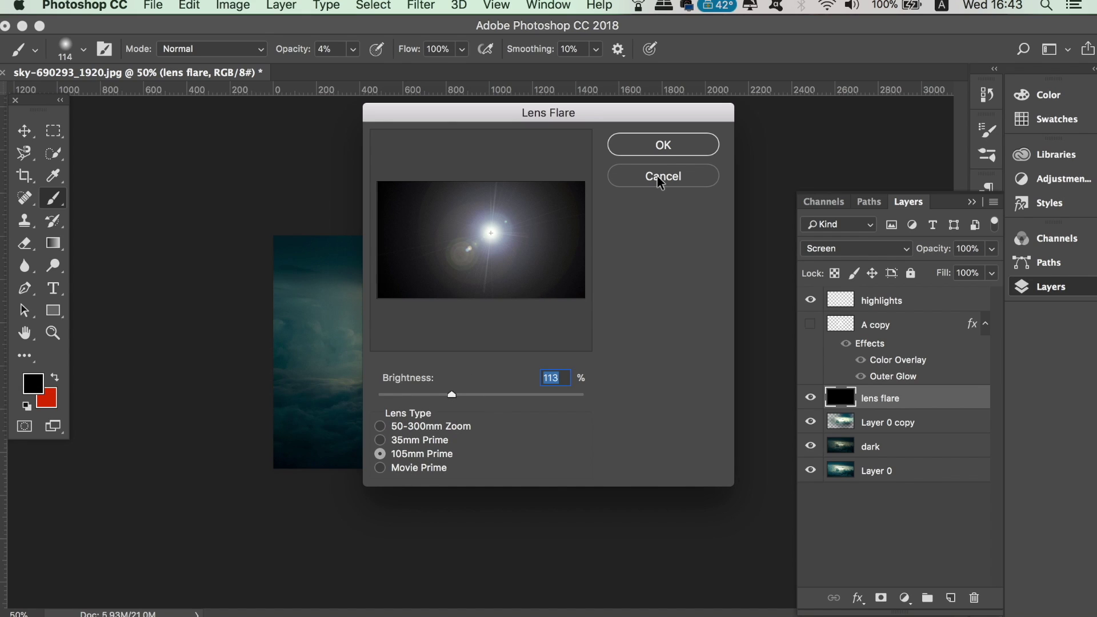
pyautogui.click(679, 145)
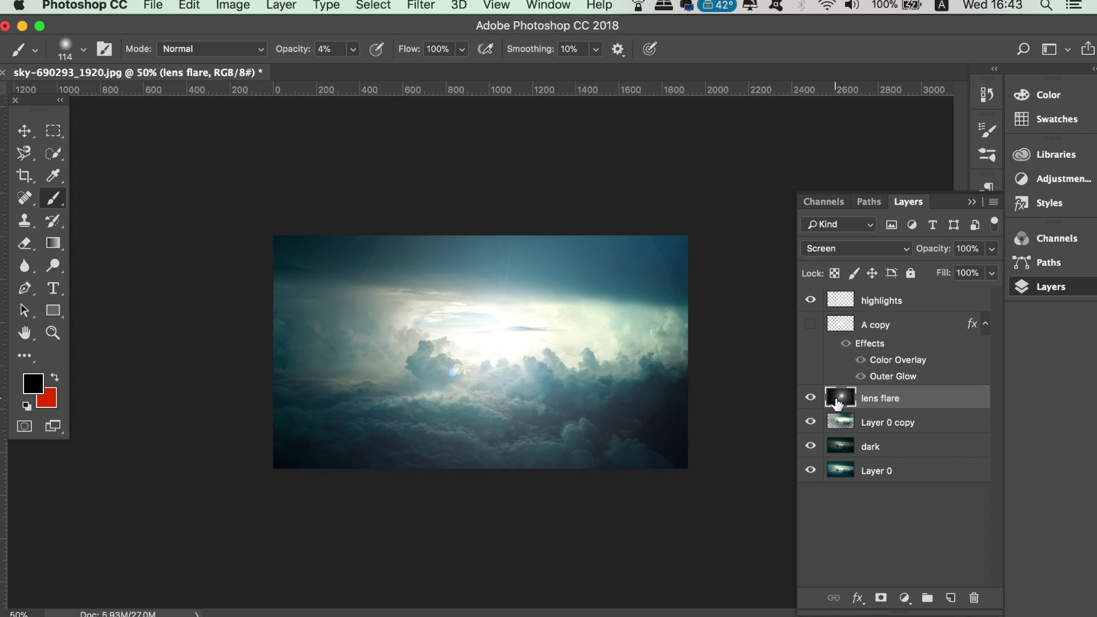
# Show the A again and lower the flare layer's opacity to 37%, comparing on and off
pyautogui.click(811, 324)
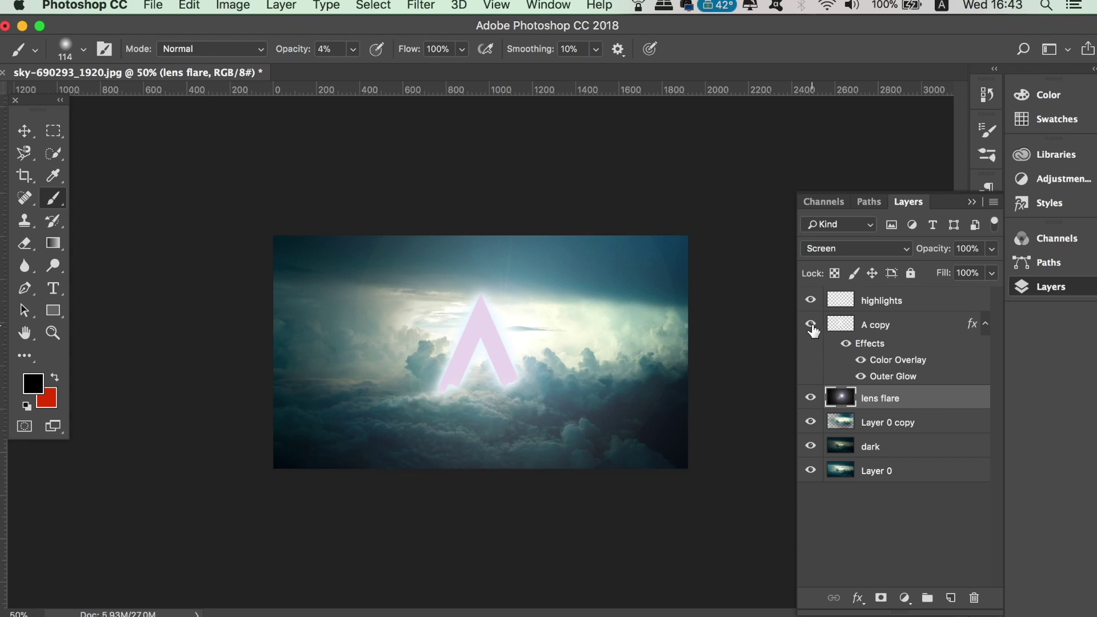
pyautogui.click(811, 398)
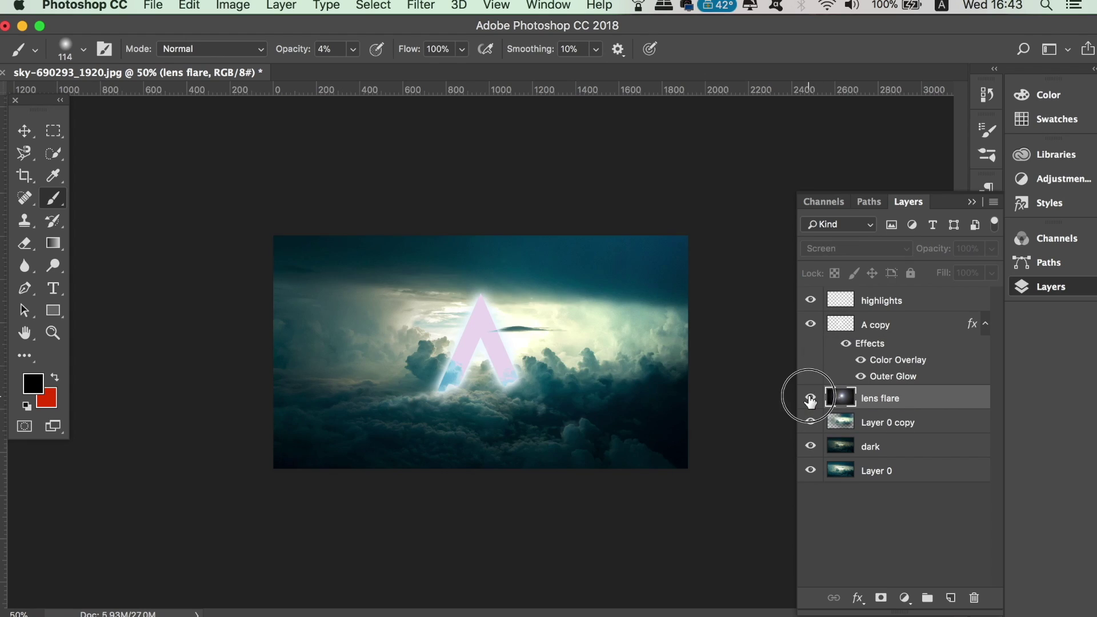
pyautogui.click(811, 398)
pyautogui.click(811, 398)
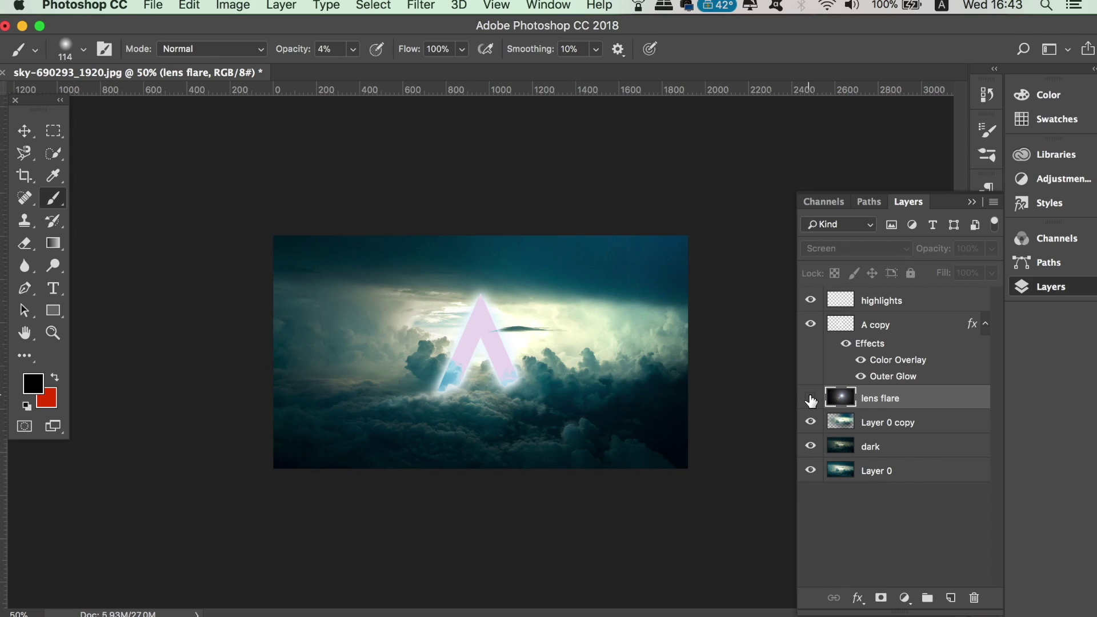
pyautogui.click(811, 398)
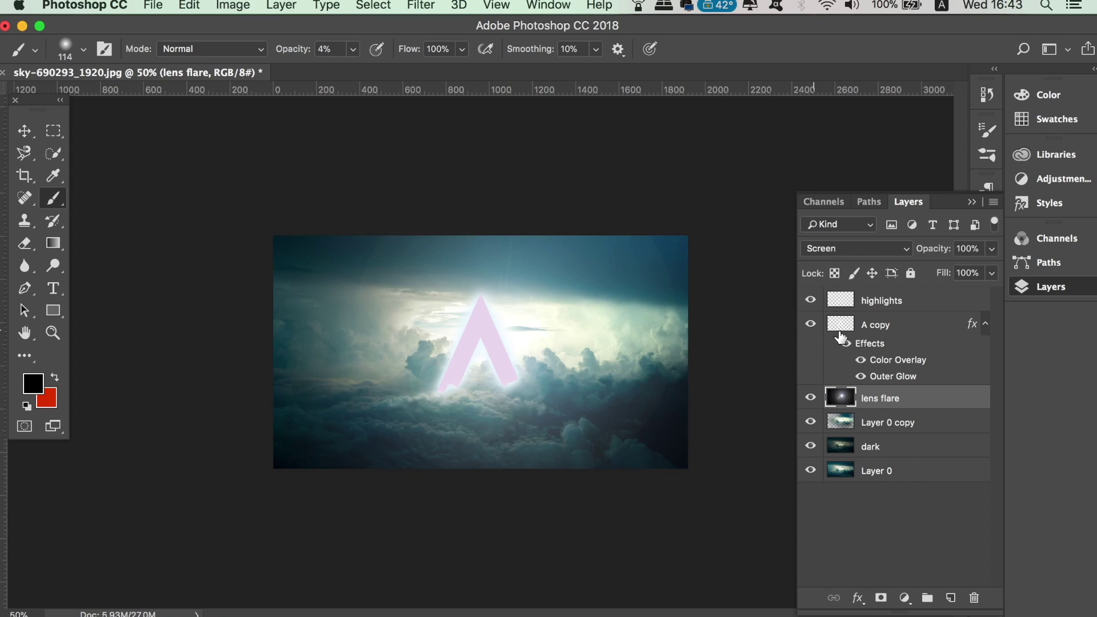
pyautogui.click(992, 249)
pyautogui.moveTo(996, 268); pyautogui.dragTo(960, 269)
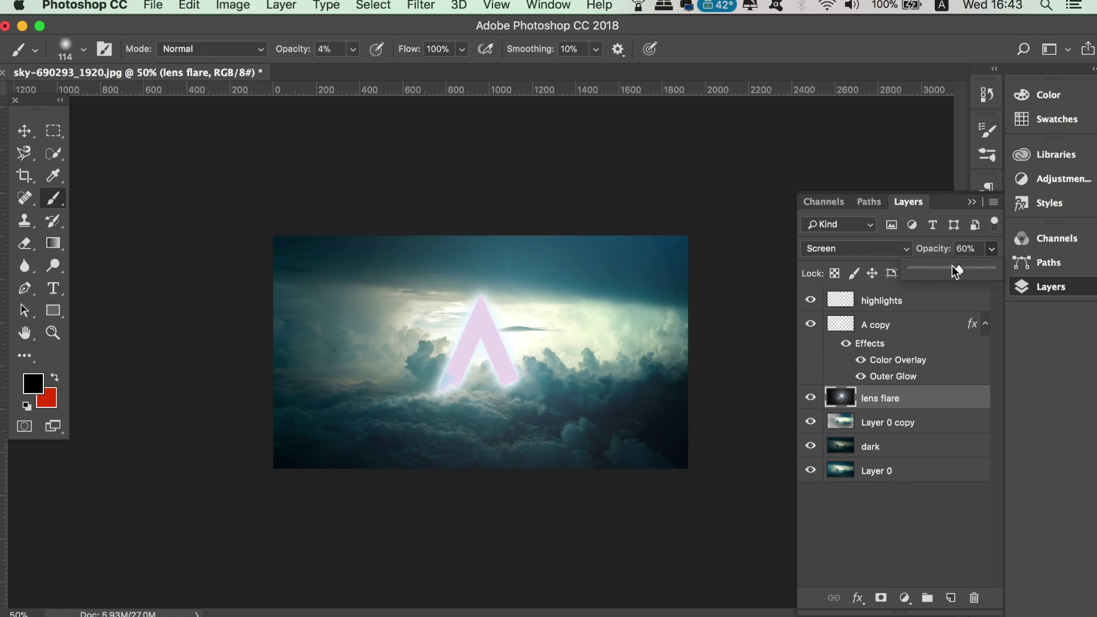
pyautogui.moveTo(944, 266); pyautogui.dragTo(941, 266)
pyautogui.click(820, 398)
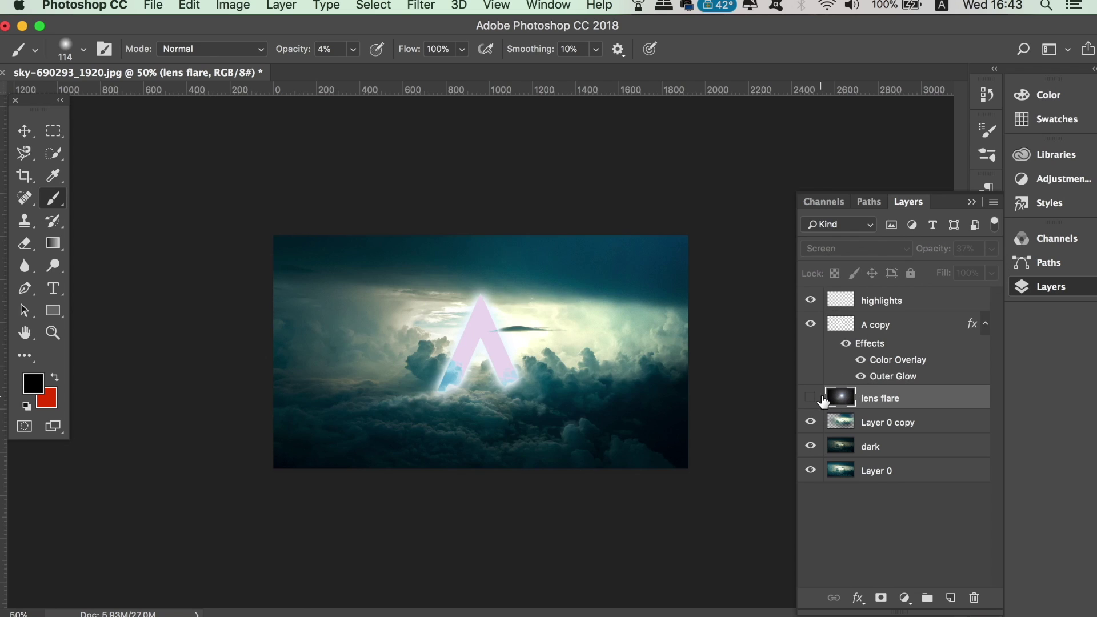
pyautogui.click(821, 399)
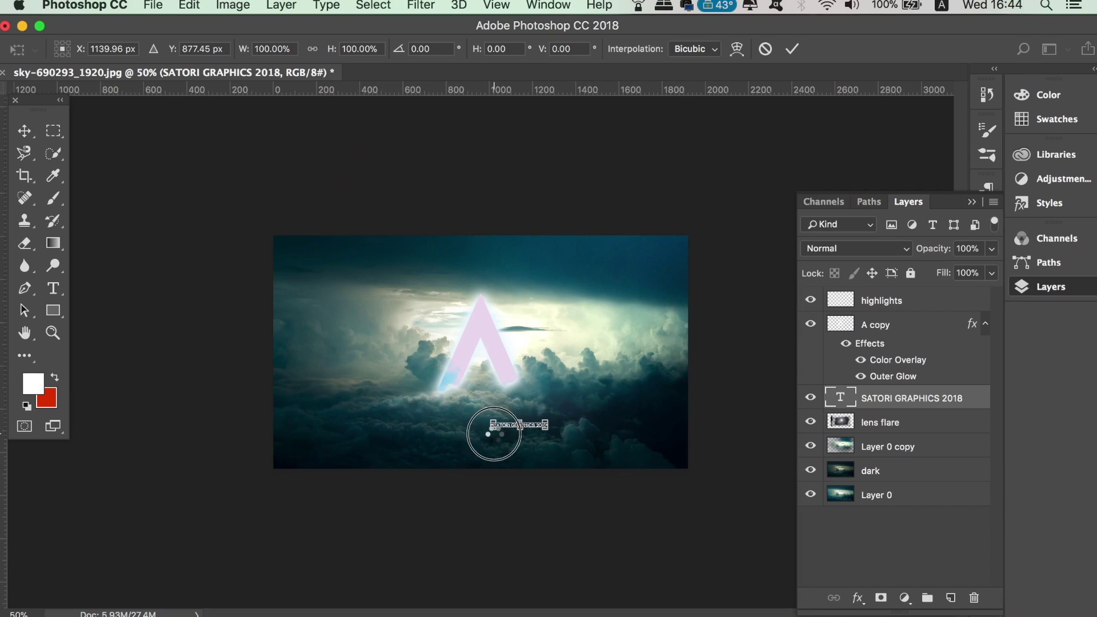
# Enlarge the 'SATORI GRAPHICS 2018' caption and set its tracking to 800
pyautogui.moveTo(495, 436); pyautogui.dragTo(414, 458)
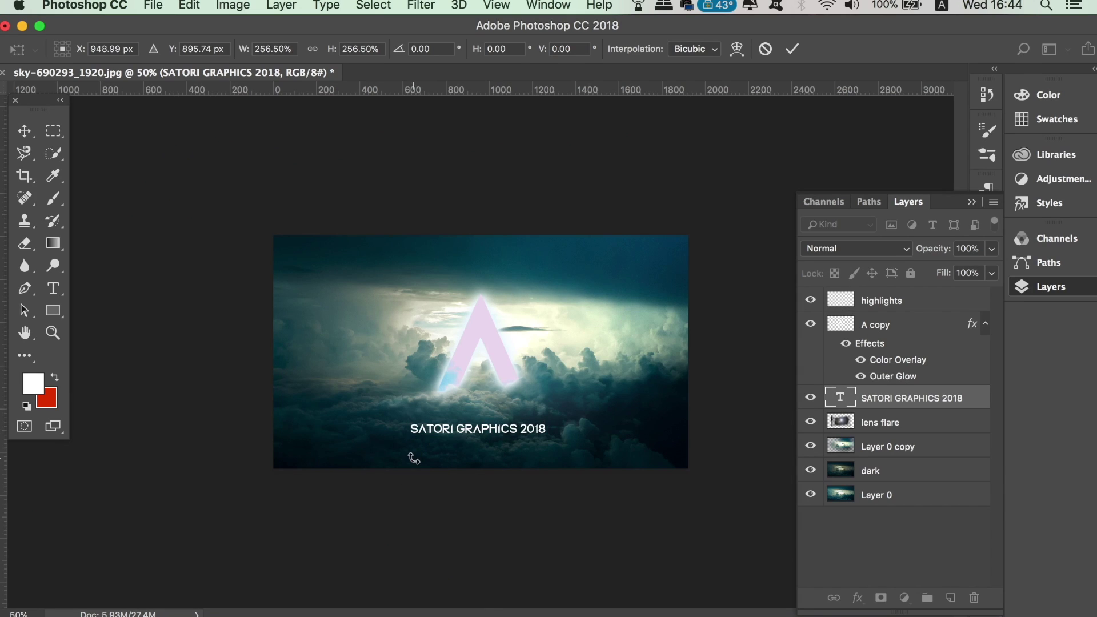
pyautogui.press('Return')
pyautogui.click(52, 291)
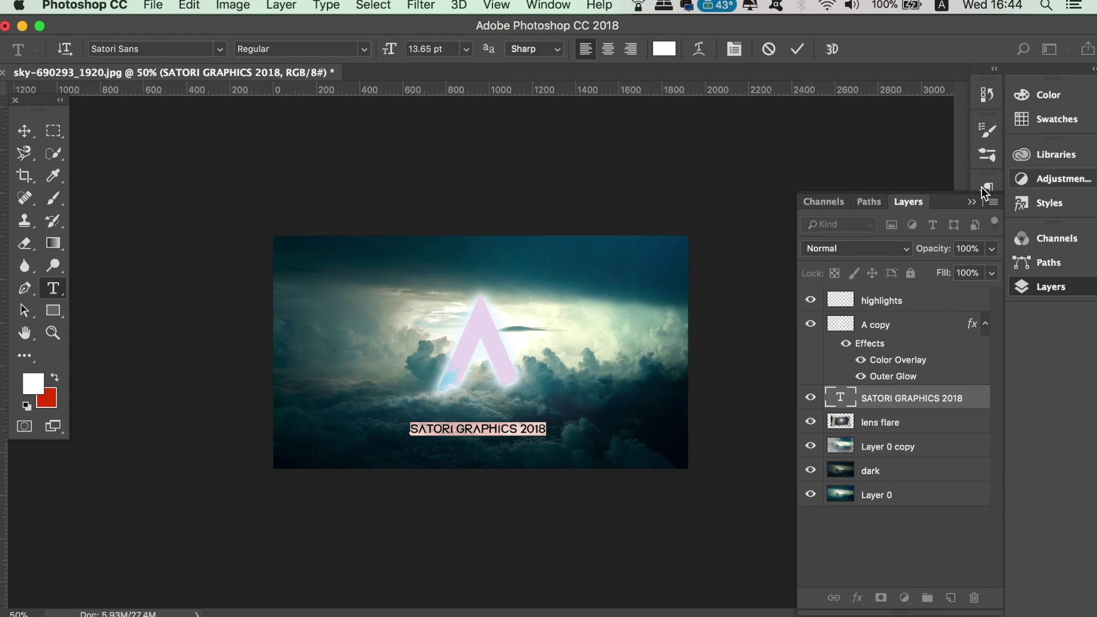
pyautogui.press('super+t')
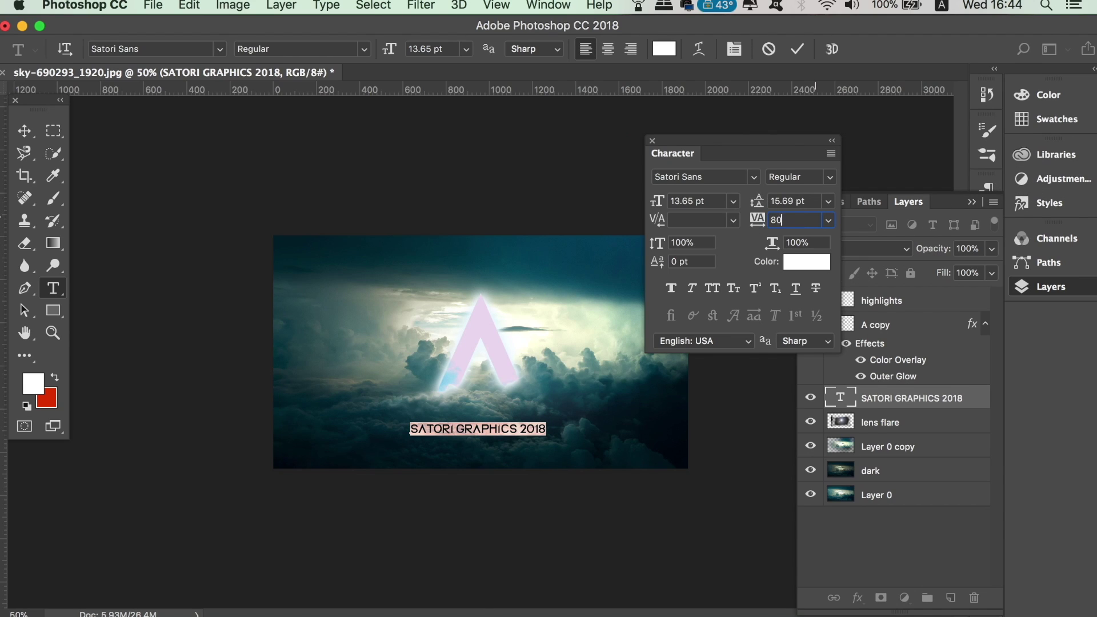
pyautogui.click(24, 132)
# Scale the spaced caption down to about 6 pt beneath the A
pyautogui.press('super+t')
pyautogui.moveTo(737, 438); pyautogui.dragTo(564, 438)
pyautogui.press('Return')
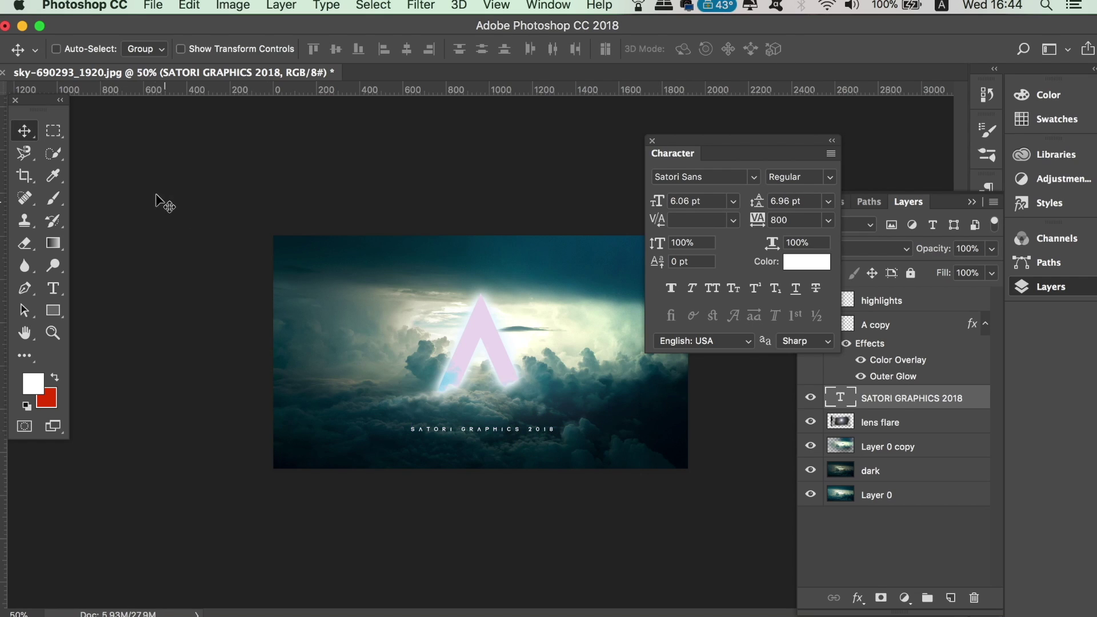
pyautogui.press('super+plus')
pyautogui.press('super+t')
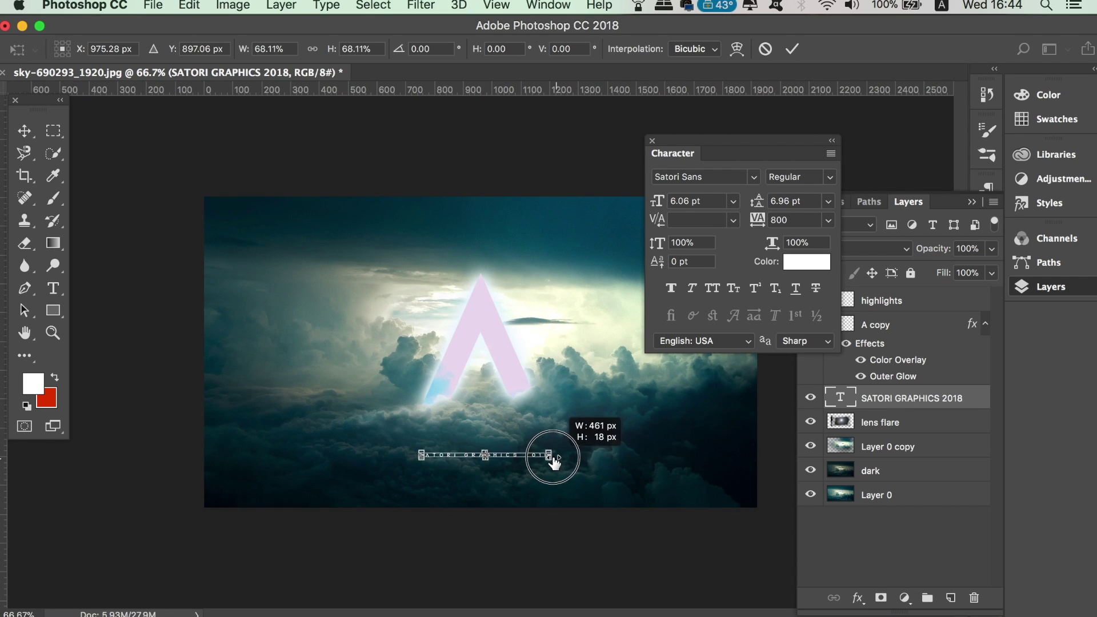
pyautogui.press('Return')
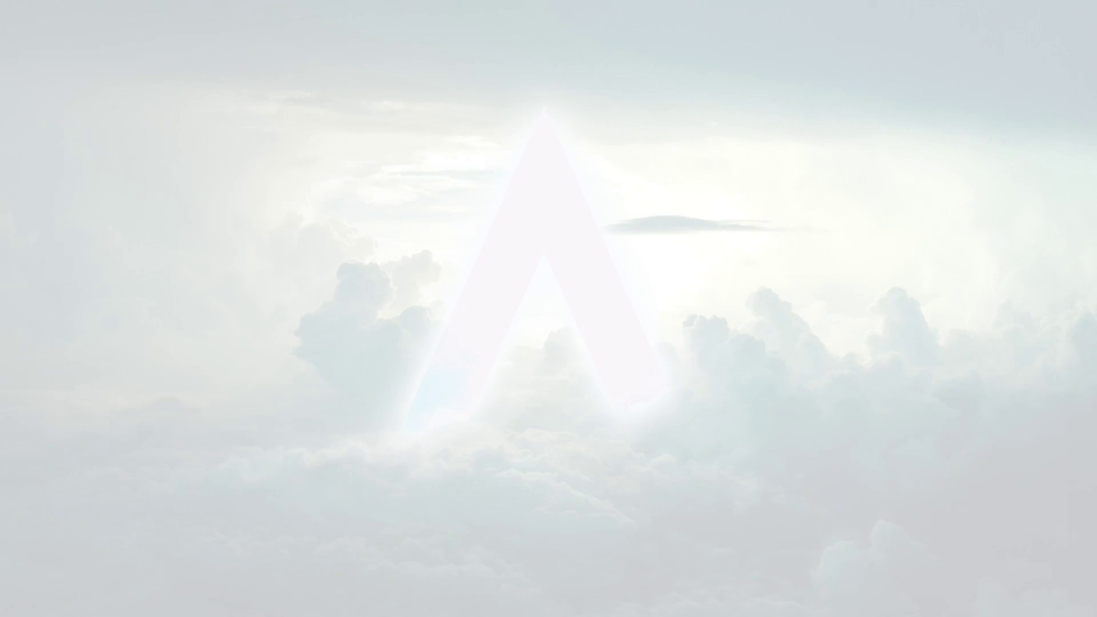